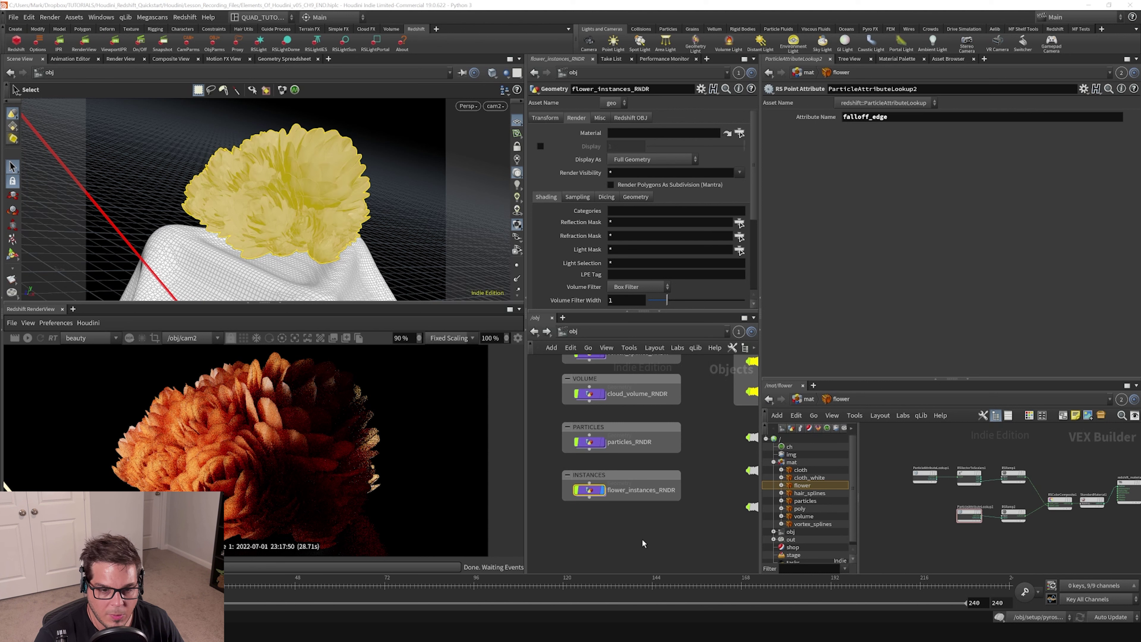
# Add an RS Material Builder to the mat network, below the volume material.
pyautogui.click(630, 536)
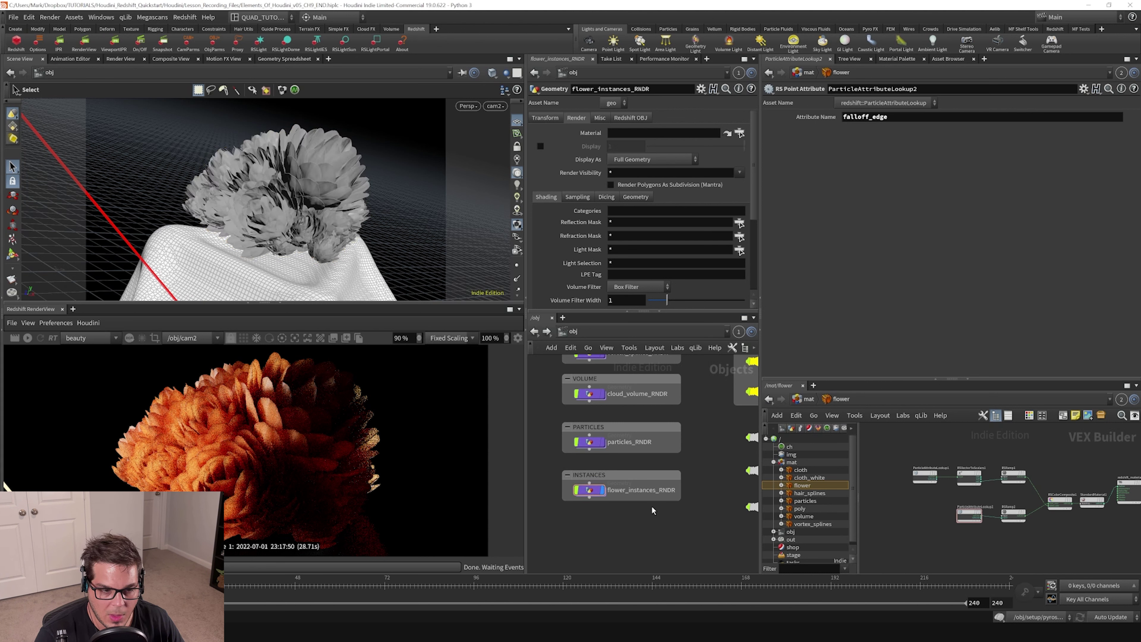
pyautogui.click(588, 490)
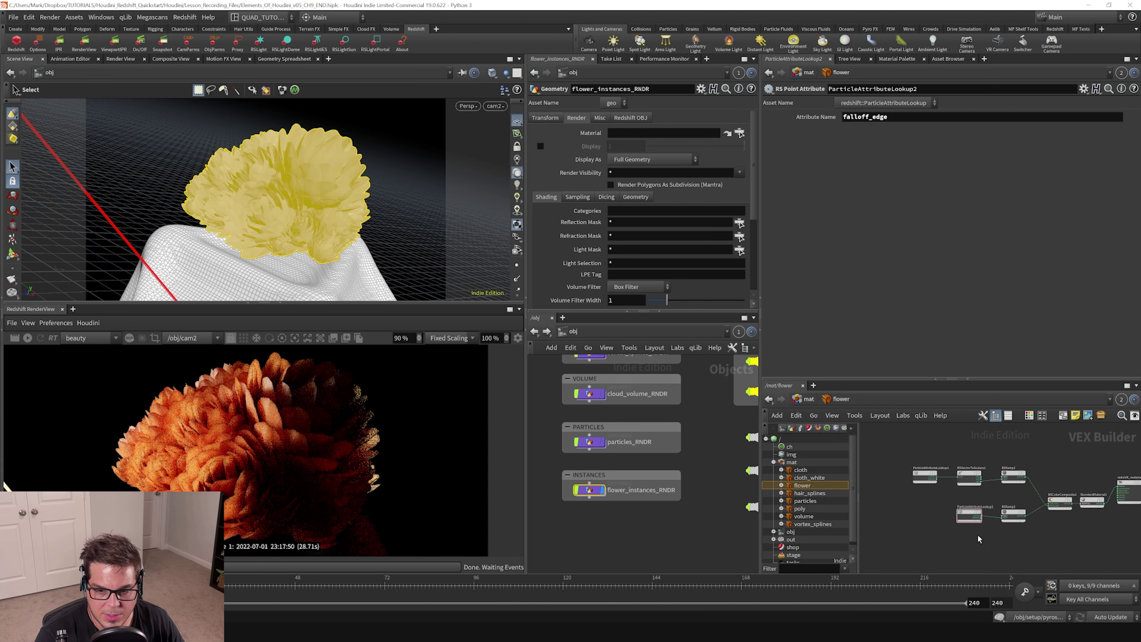
pyautogui.click(807, 399)
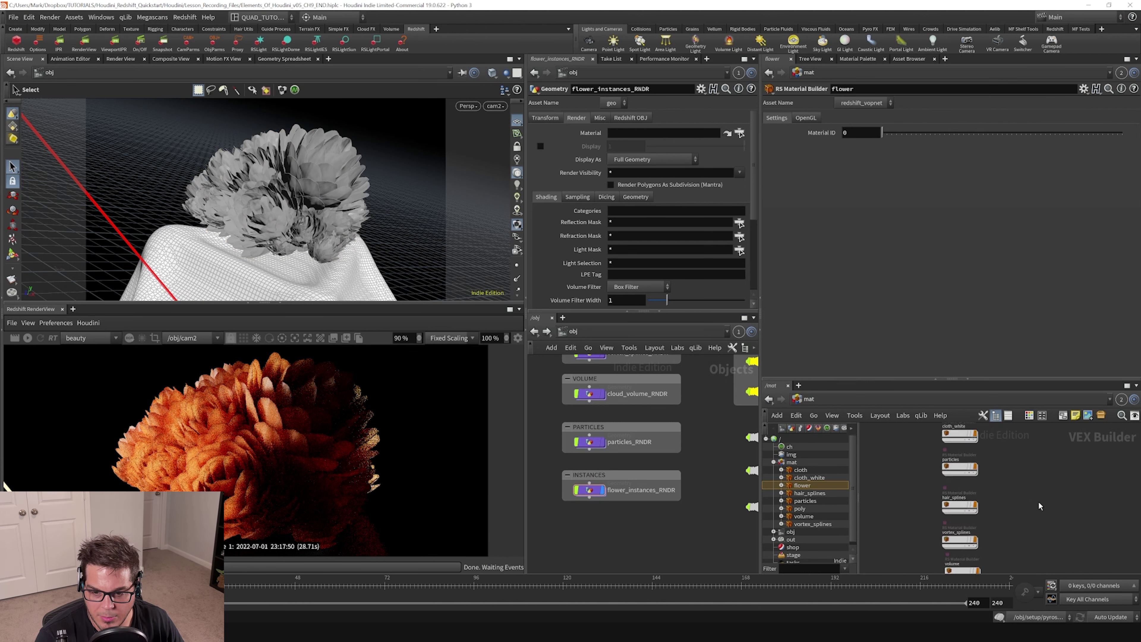
pyautogui.moveTo(1017, 571); pyautogui.dragTo(1004, 484, button='middle')
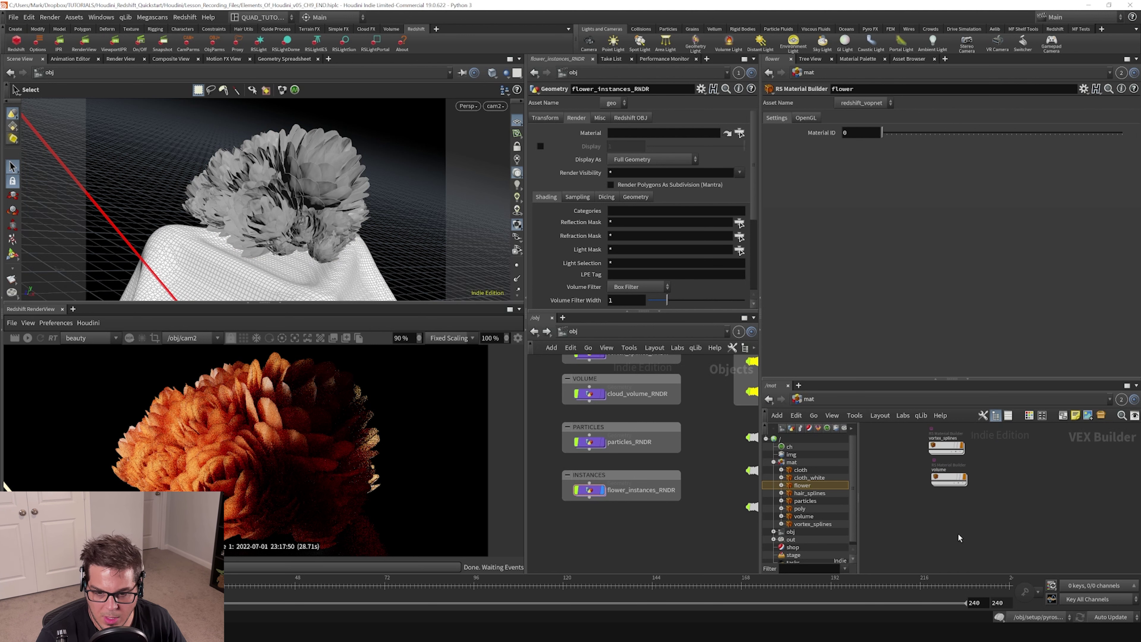
pyautogui.press('Tab')
pyautogui.press('Escape')
pyautogui.press('Tab')
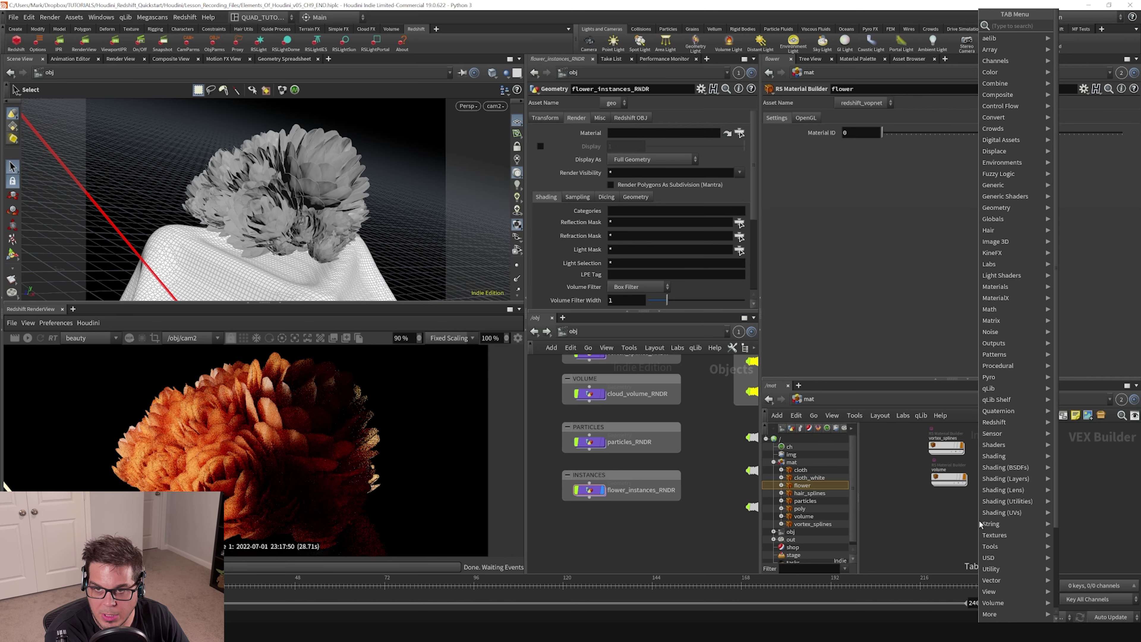
pyautogui.write('rs material buil')
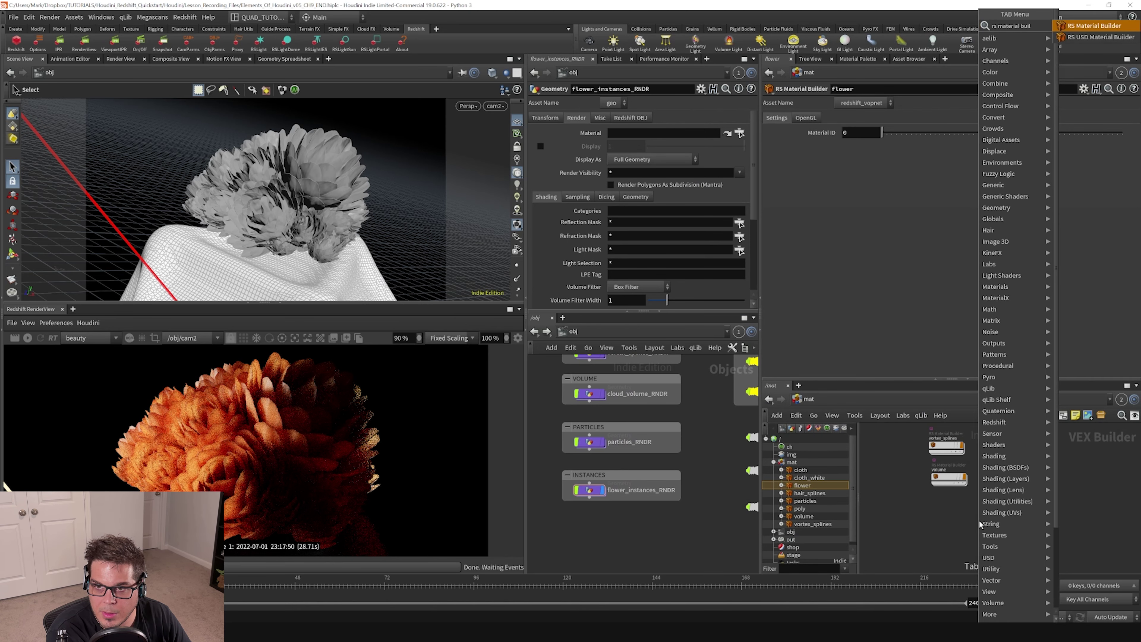
pyautogui.press('Return')
pyautogui.click(926, 515)
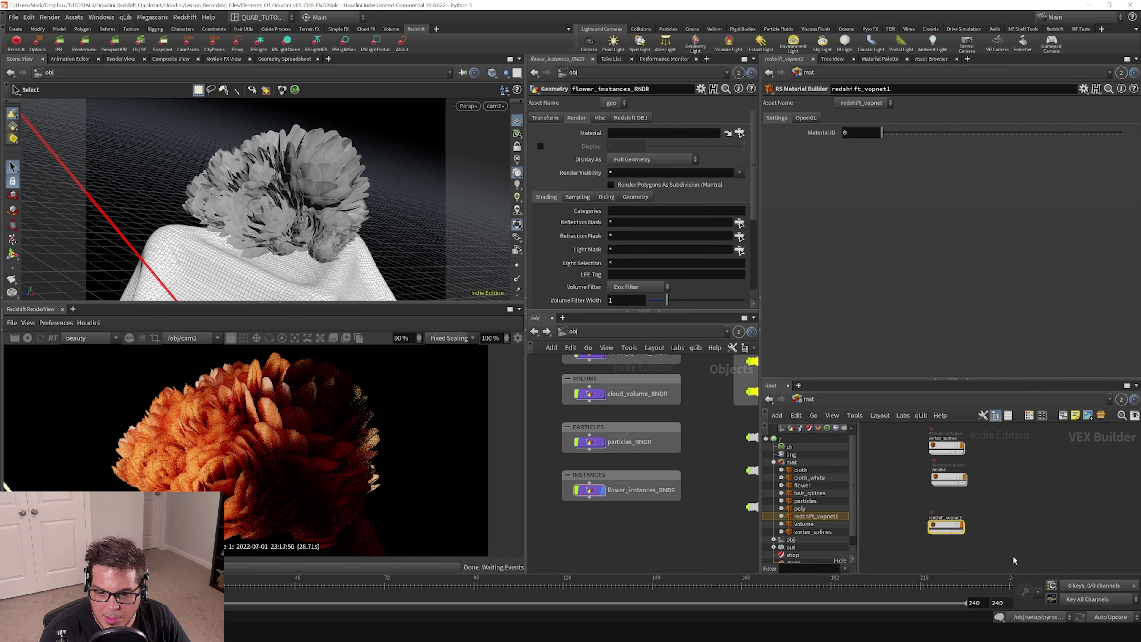
# Rename the new RS Material Builder as test_material.
pyautogui.scroll(3, 949, 517)
pyautogui.click(950, 517)
pyautogui.doubleClick(951, 517)
pyautogui.write('te')
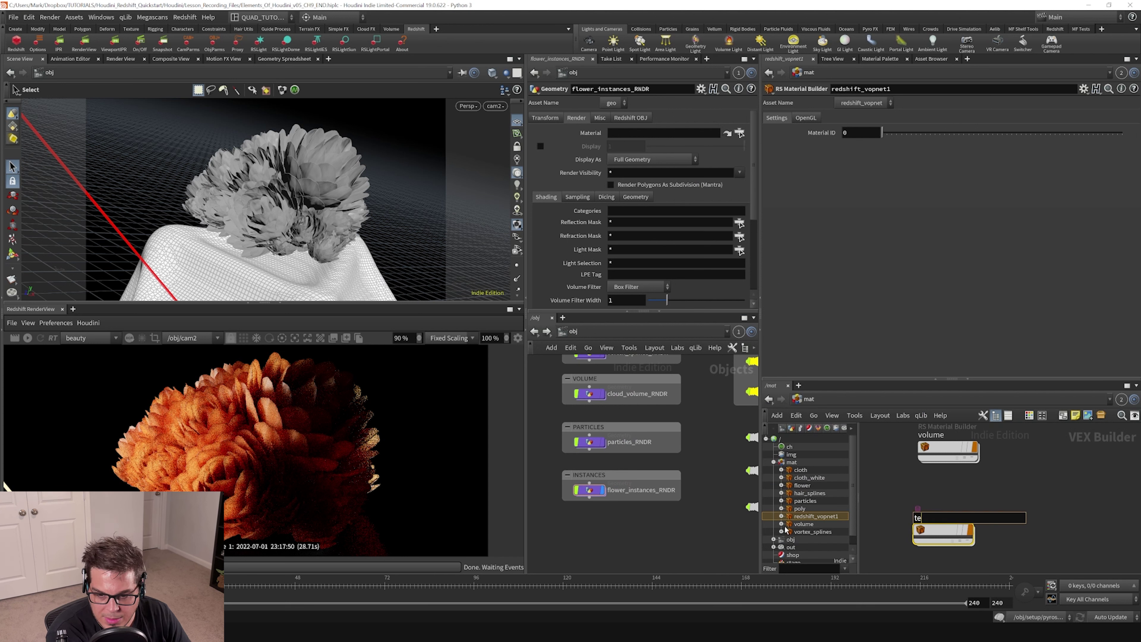
pyautogui.write('st_mat')
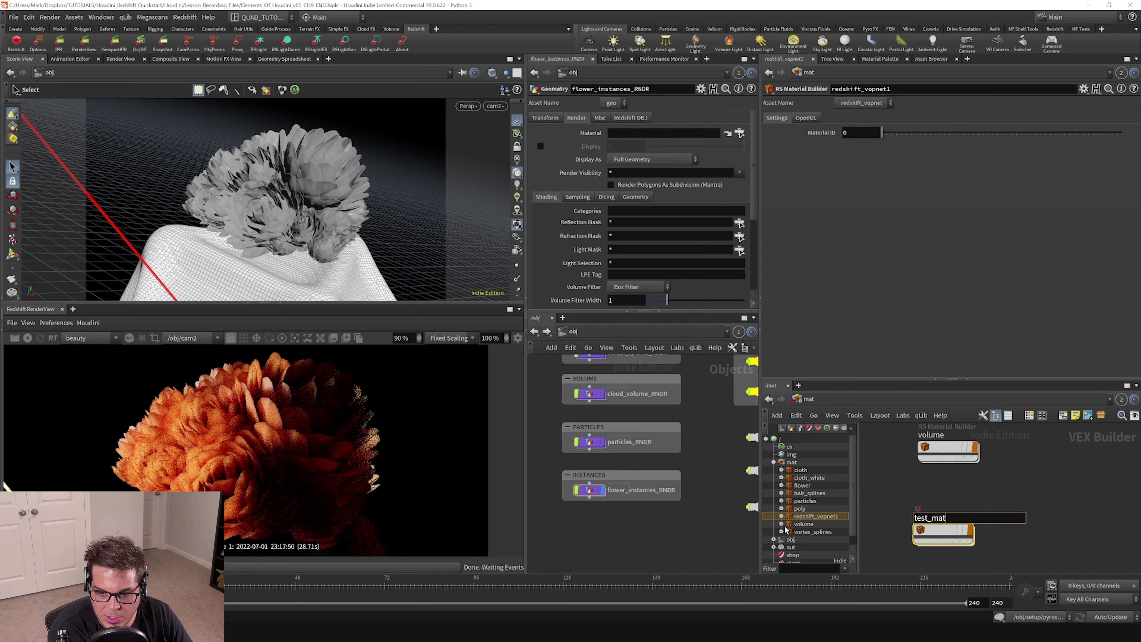
pyautogui.write('ieral')
pyautogui.press('Return')
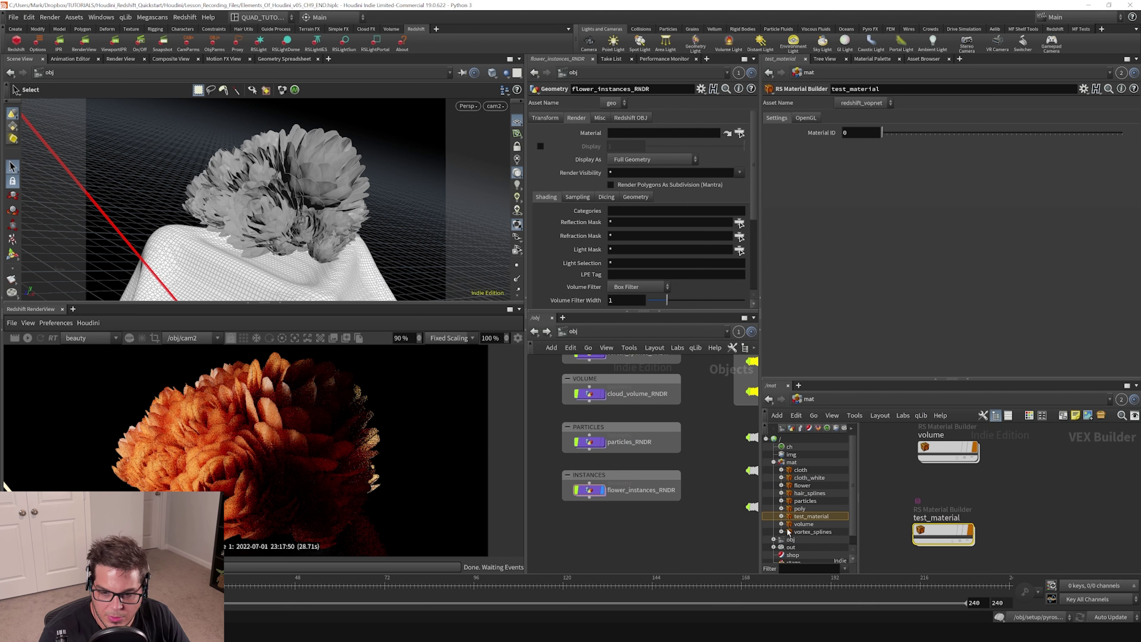
# Inside test_material, set the Standard Material's base color to pure green (0, 1, 0).
pyautogui.scroll(1, 738, 535)
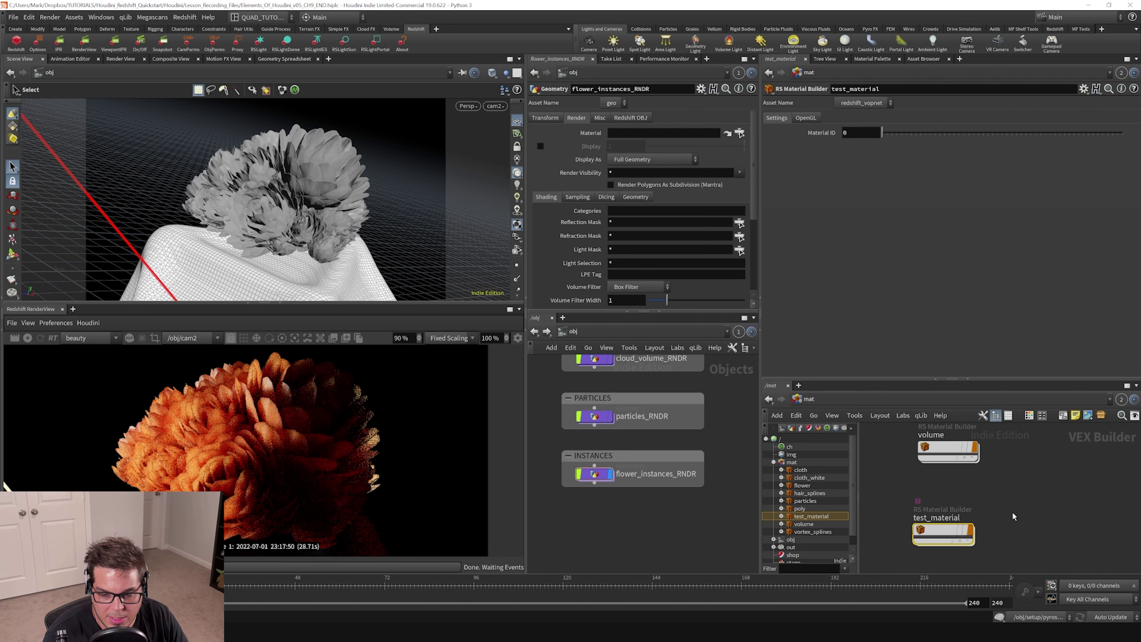
pyautogui.doubleClick(943, 533)
pyautogui.click(953, 465)
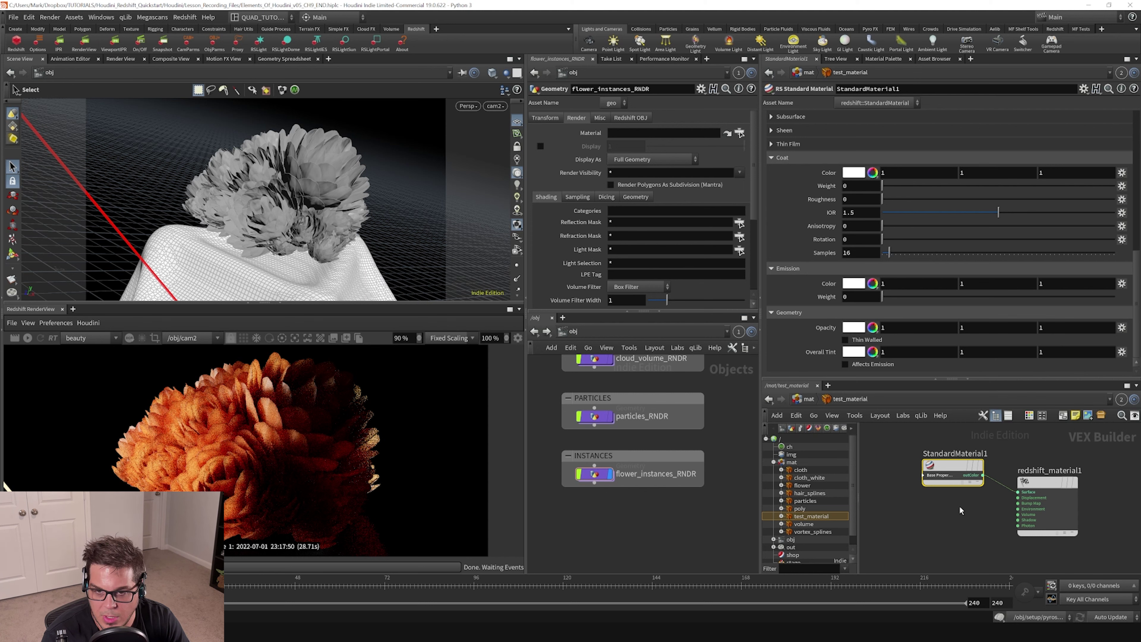
pyautogui.scroll(3, 792, 218)
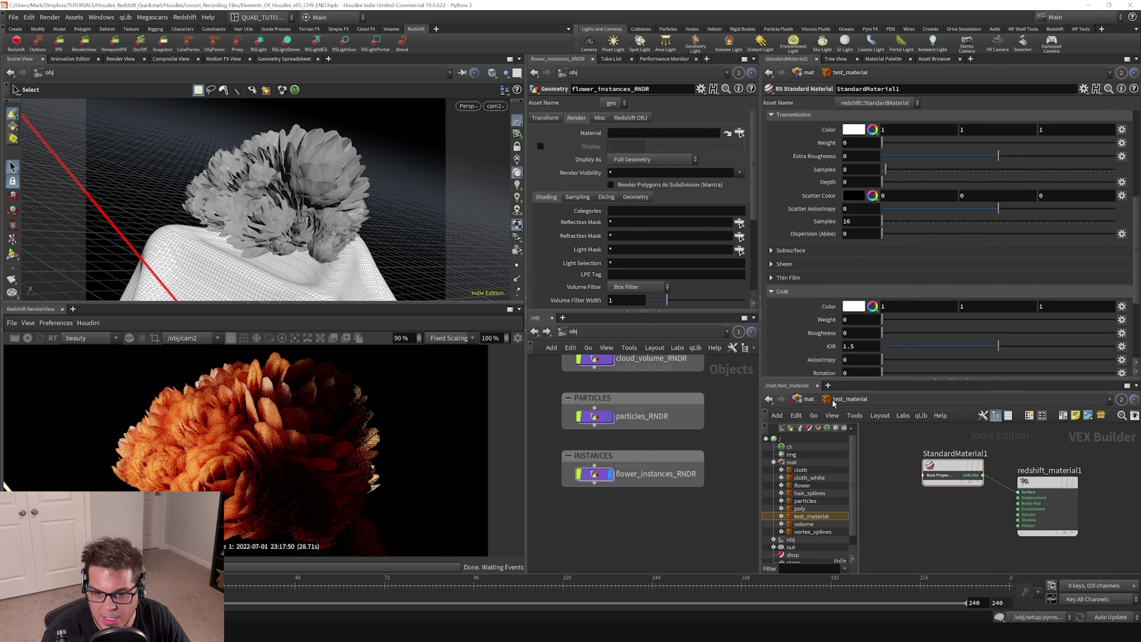
pyautogui.click(808, 398)
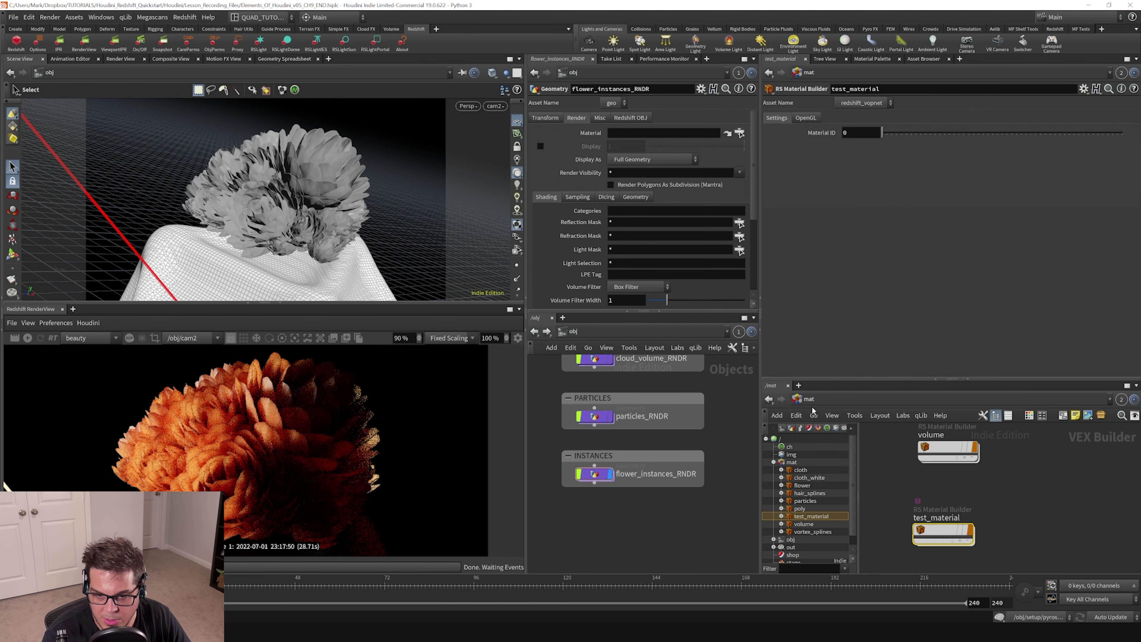
pyautogui.doubleClick(943, 534)
pyautogui.scroll(-5, 827, 198)
pyautogui.scroll(4, 808, 207)
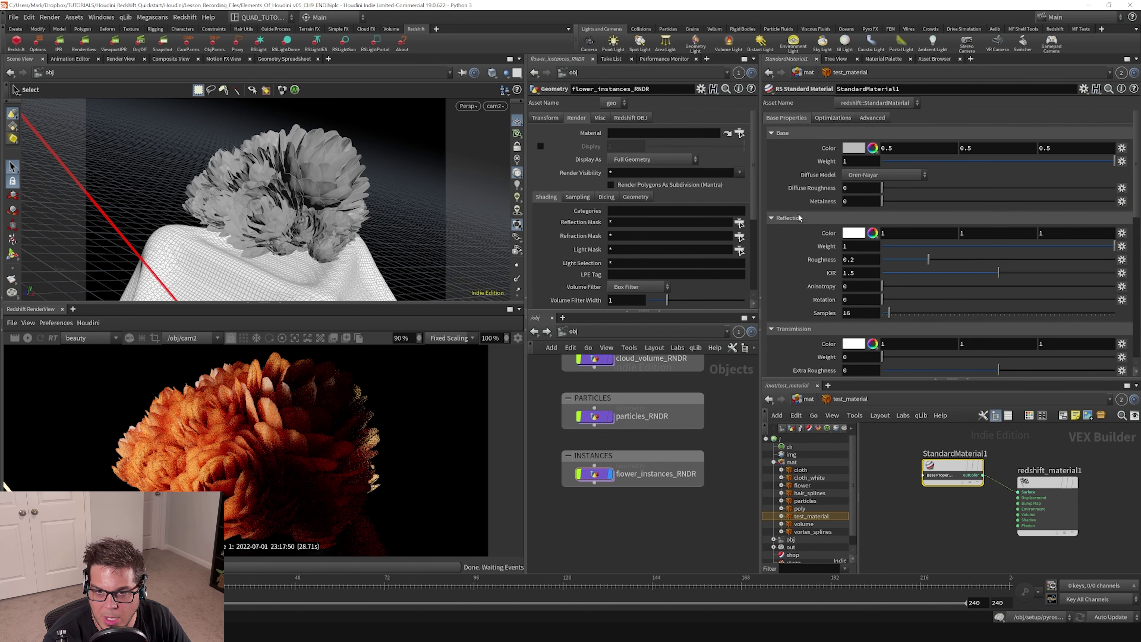
pyautogui.click(852, 149)
pyautogui.click(722, 257)
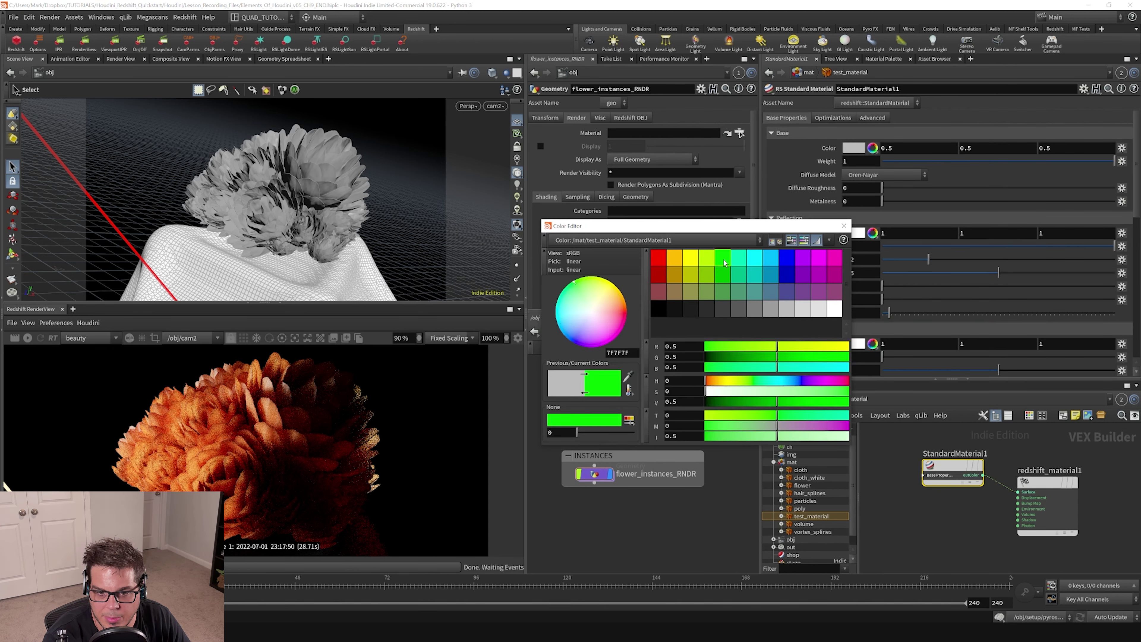
pyautogui.click(844, 225)
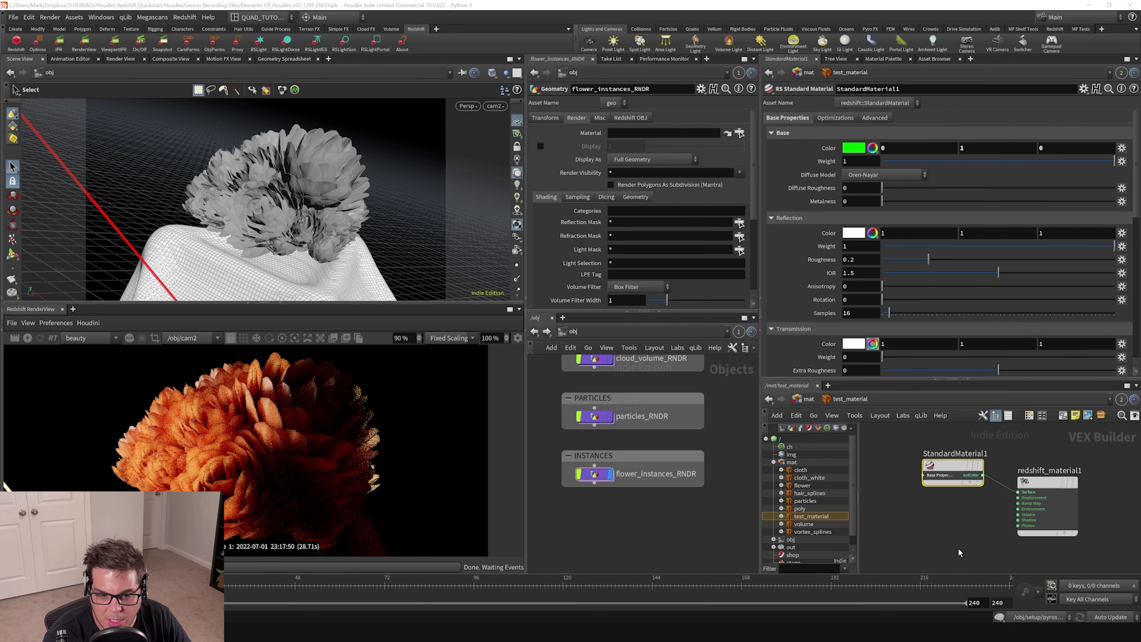
# Assign /mat/test_material as the render material of the flower_instances_RNDR object.
pyautogui.click(592, 476)
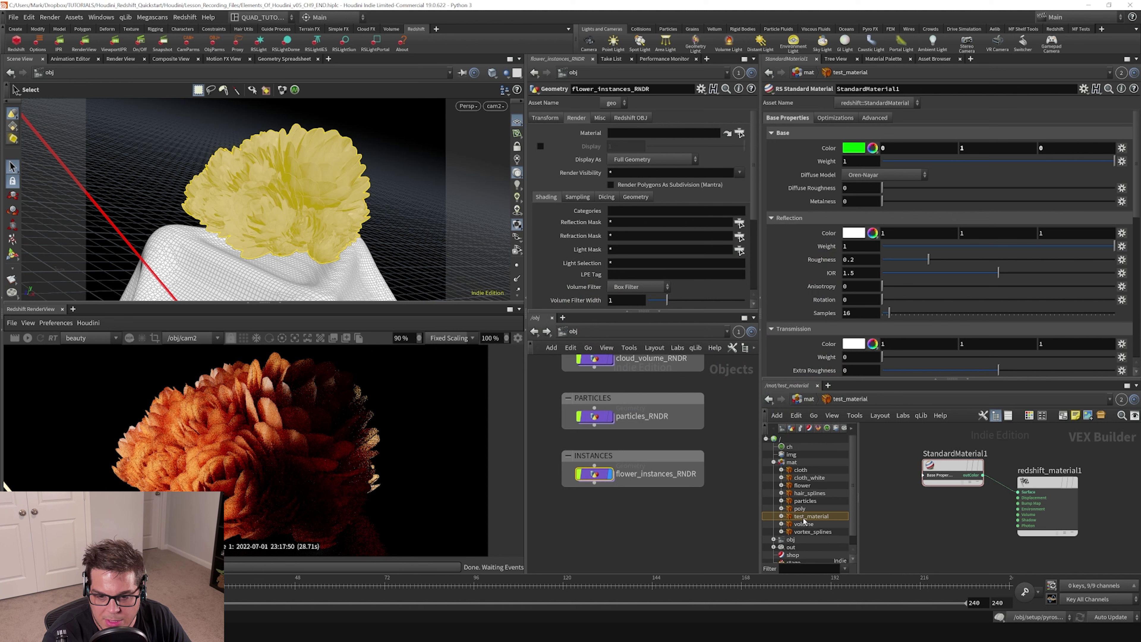
pyautogui.moveTo(804, 521); pyautogui.dragTo(632, 141)
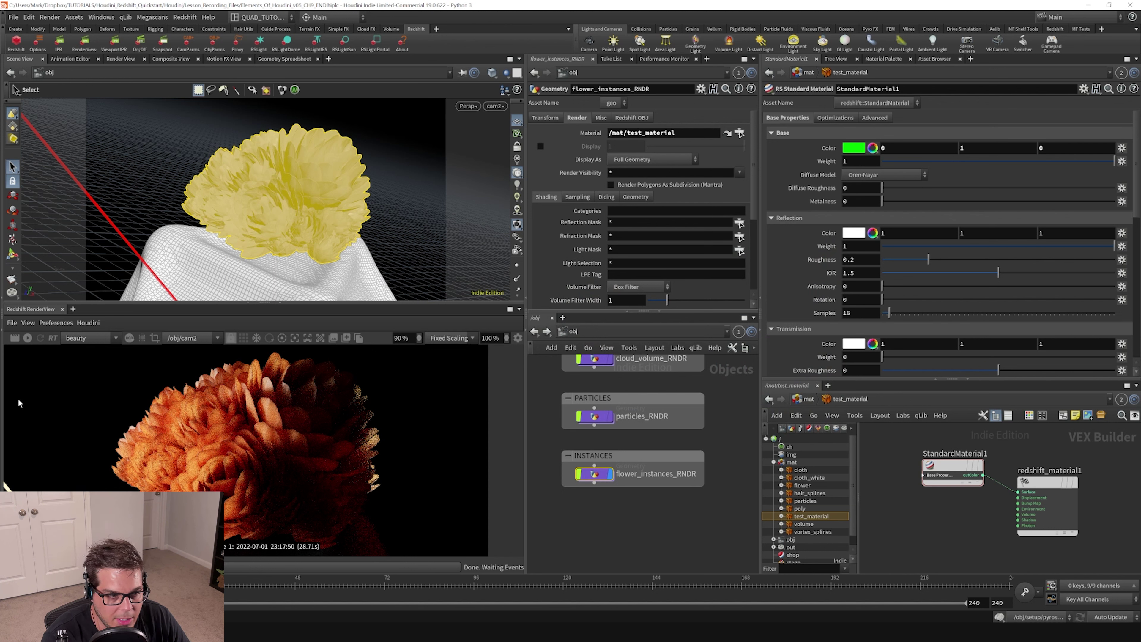
# Render the scene again in the Redshift RenderView and save the scene file.
pyautogui.click(27, 337)
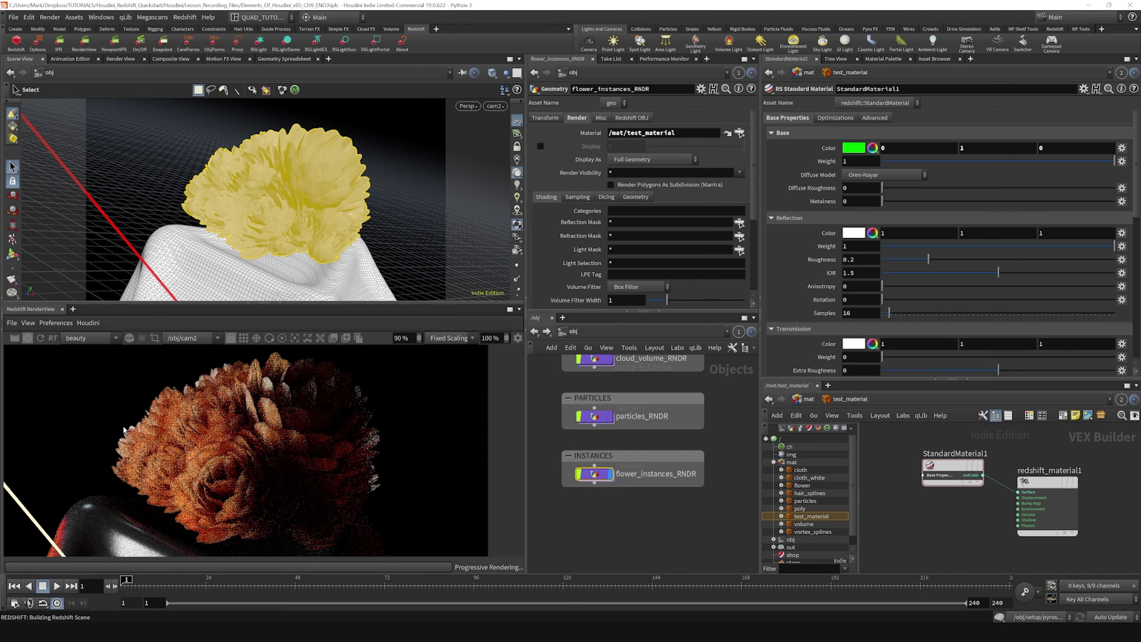
pyautogui.moveTo(613, 475)
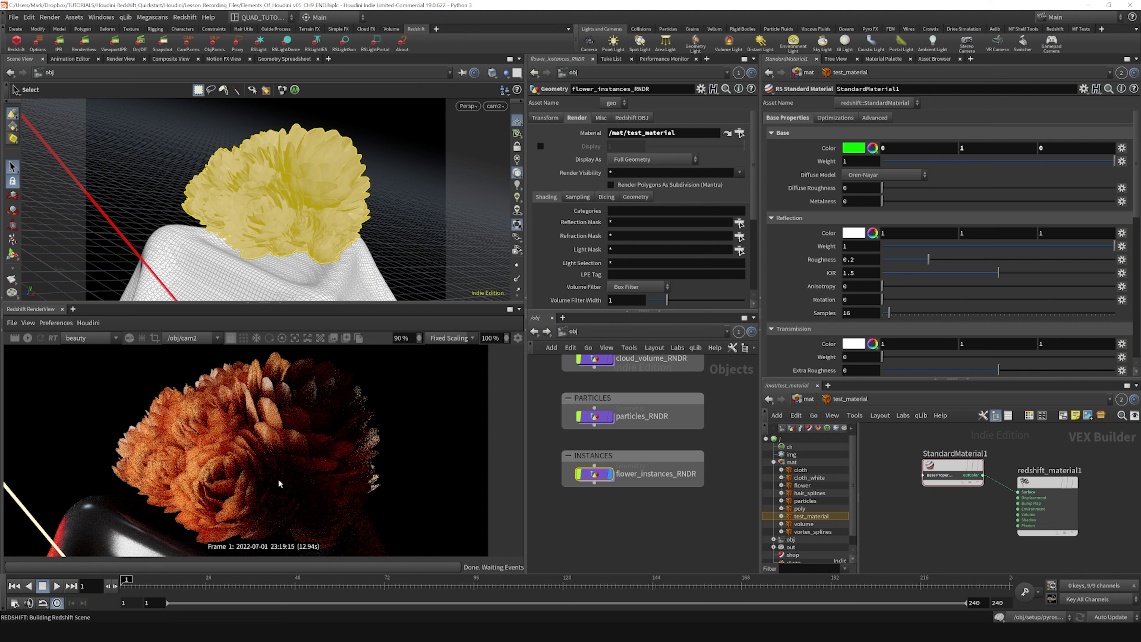
pyautogui.hotkey('ctrl', 's')
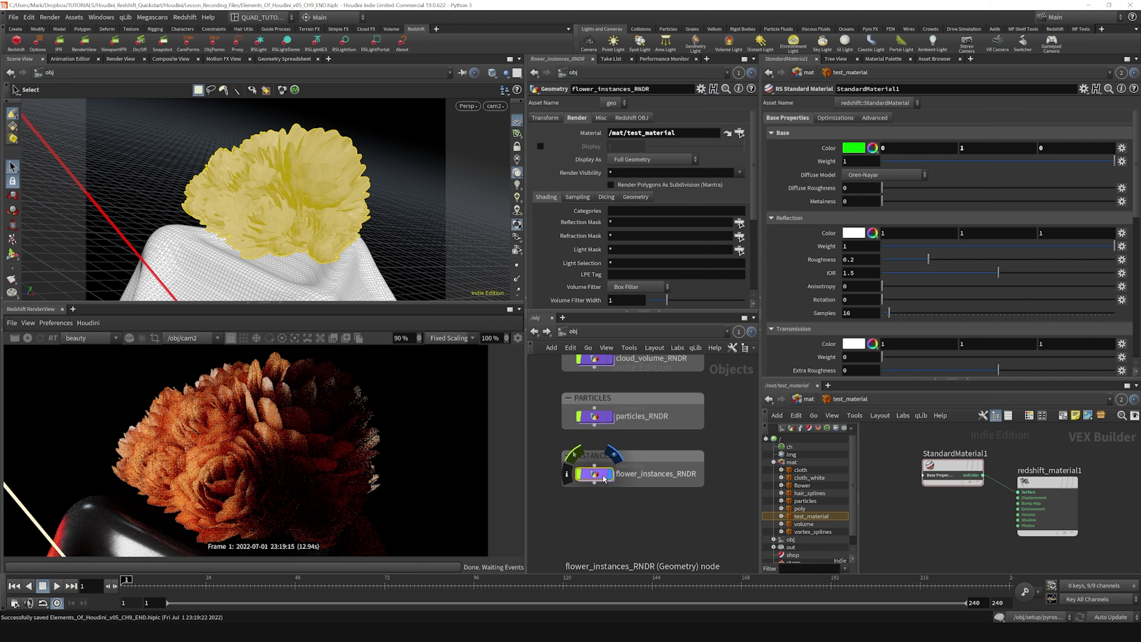
# Follow the flower instances' object merge to its source setup and examine the material path set on material3, then return to object level.
pyautogui.doubleClick(602, 476)
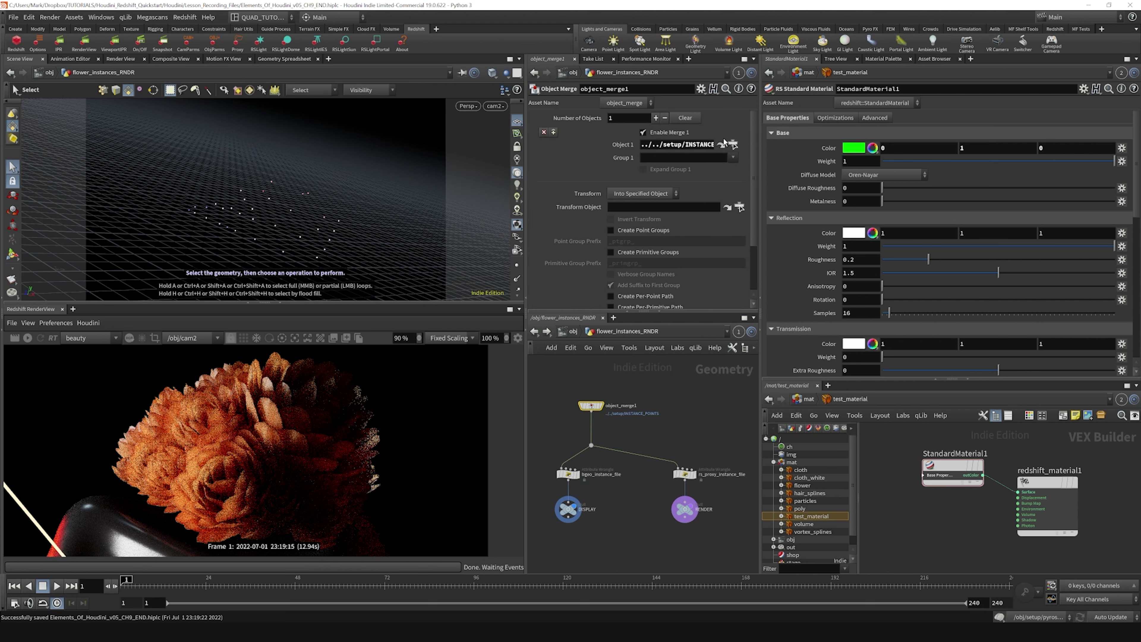
pyautogui.click(721, 144)
pyautogui.click(605, 427)
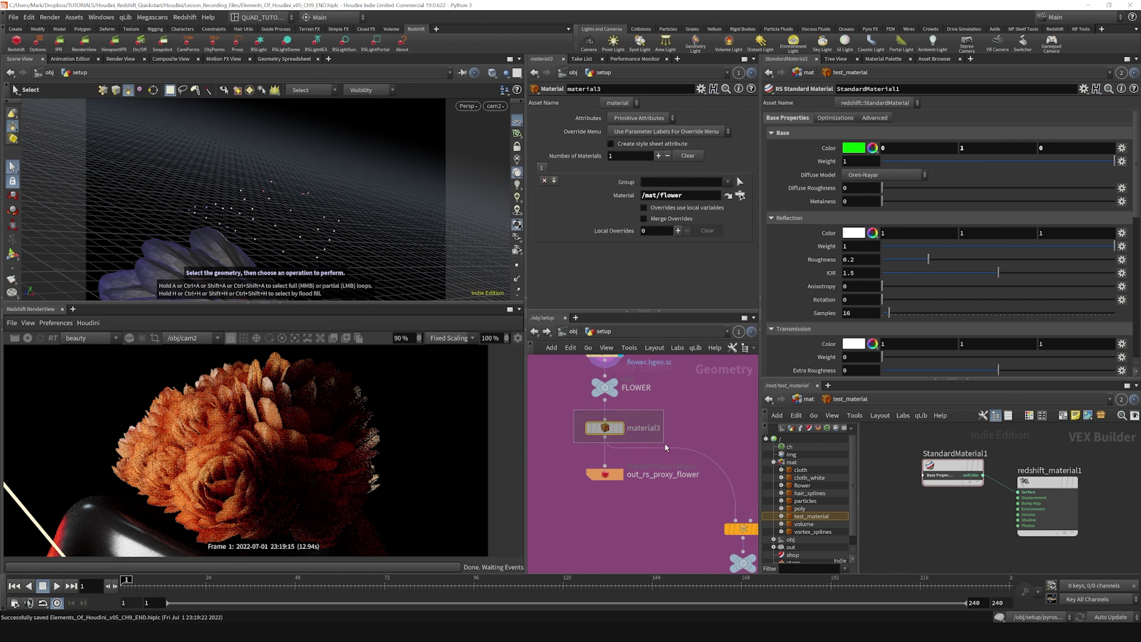
pyautogui.moveTo(643, 197)
pyautogui.mouseDown()
pyautogui.moveTo(684, 196)
pyautogui.moveTo(632, 196)
pyautogui.mouseUp()
pyautogui.click(688, 195)
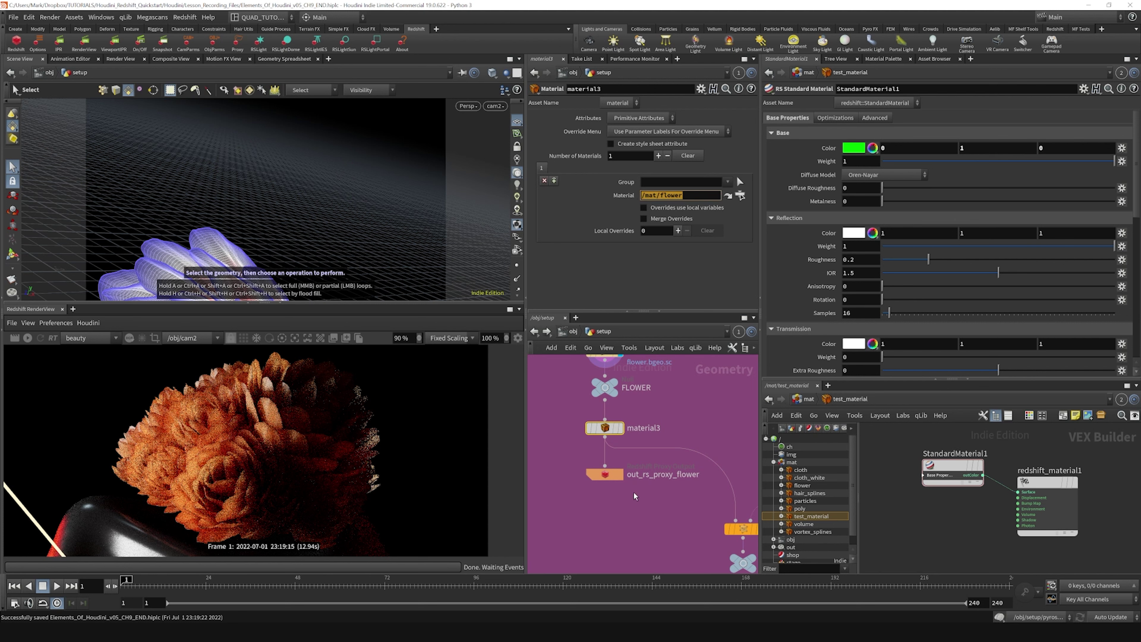
pyautogui.click(574, 332)
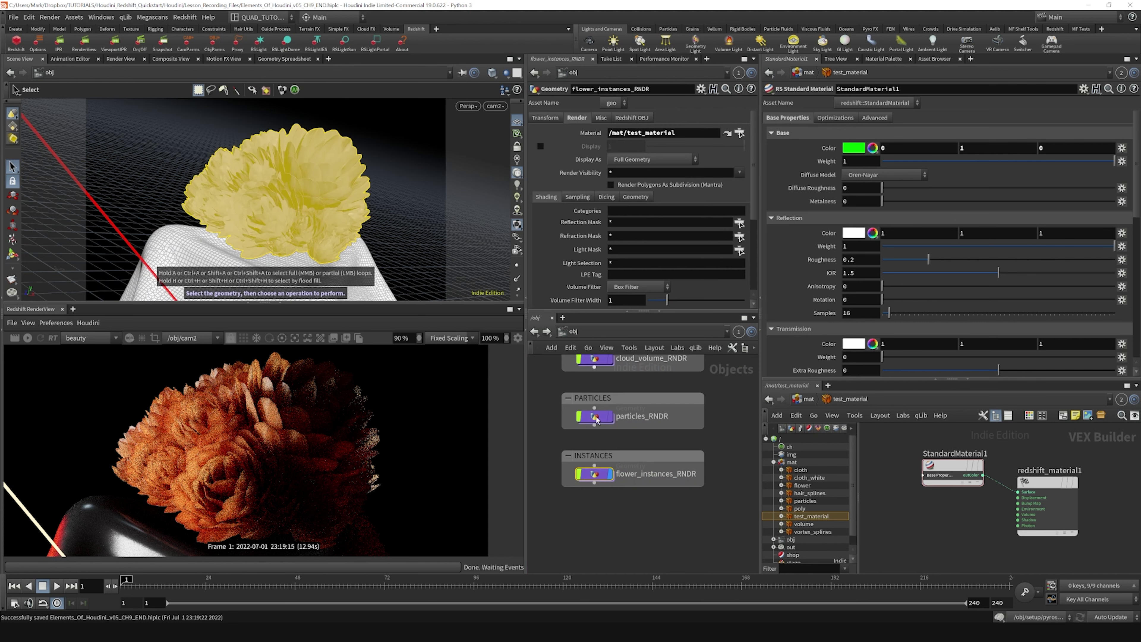
# Return to the mat network and open the flower material's node network.
pyautogui.press('u')
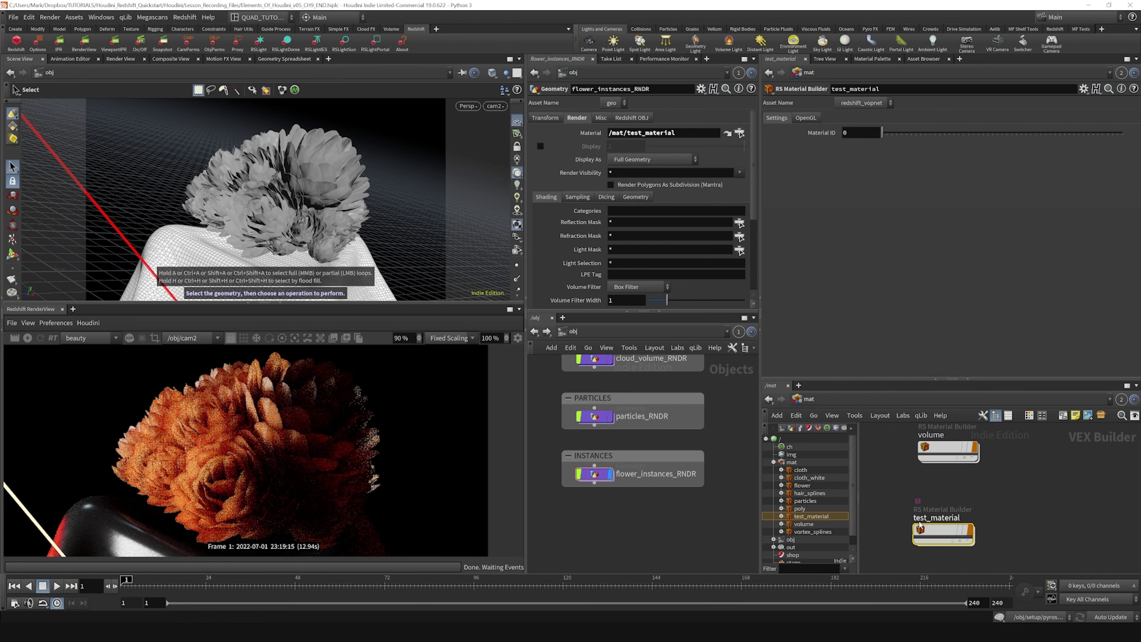
pyautogui.press('h')
pyautogui.moveTo(1035, 549); pyautogui.dragTo(1016, 608, button='middle')
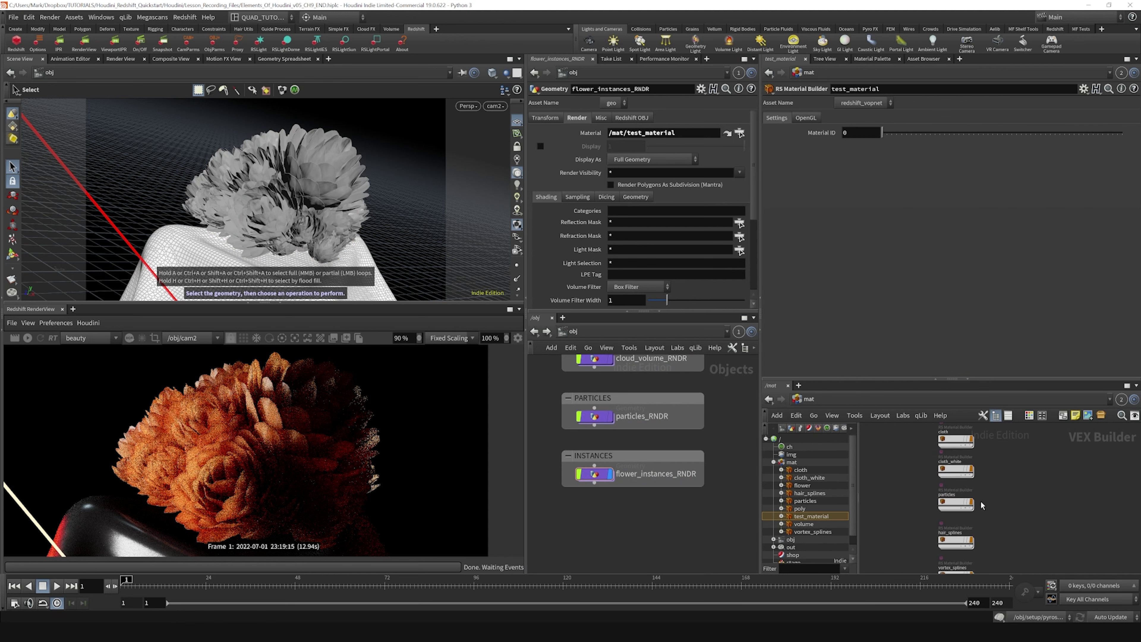
pyautogui.moveTo(1005, 470); pyautogui.dragTo(1000, 574, button='middle')
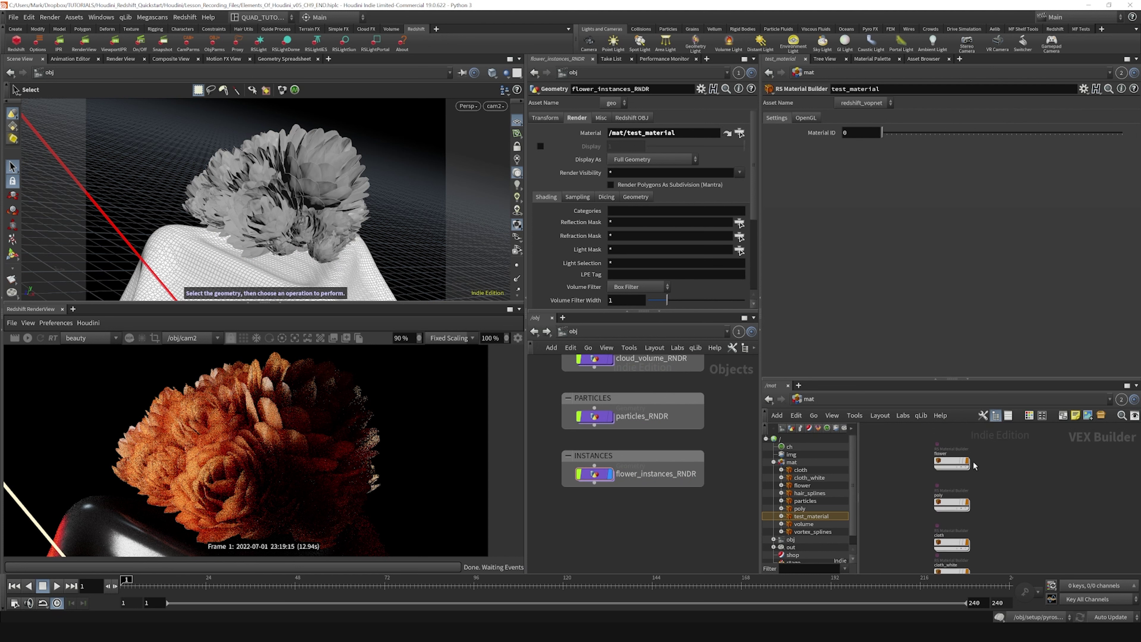
pyautogui.scroll(5, 955, 468)
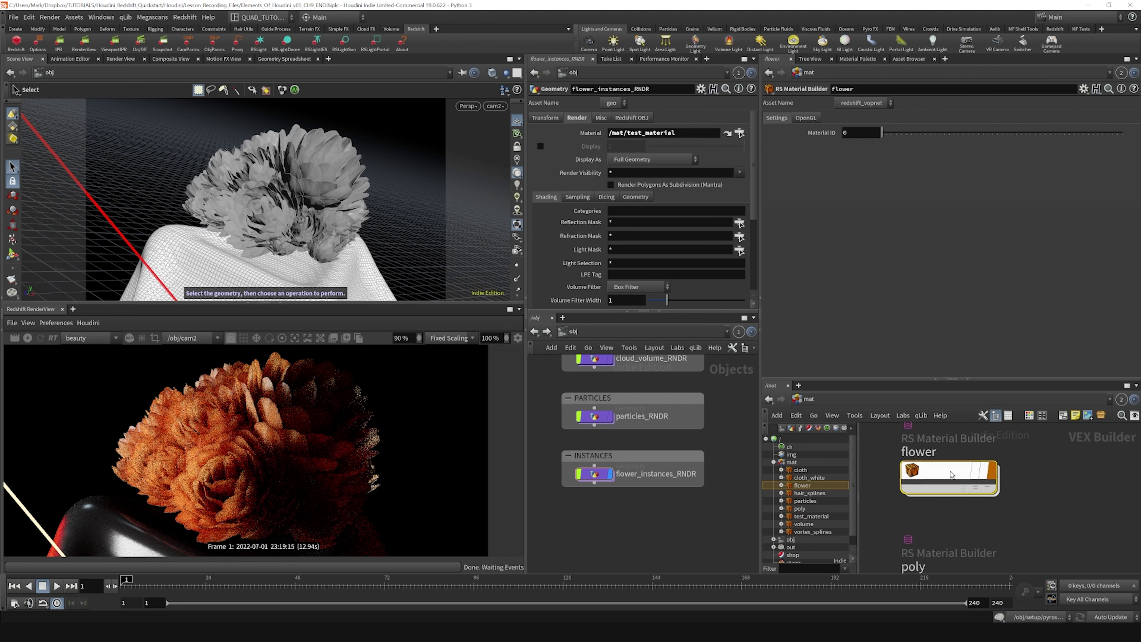
pyautogui.doubleClick(942, 474)
pyautogui.scroll(4, 1027, 512)
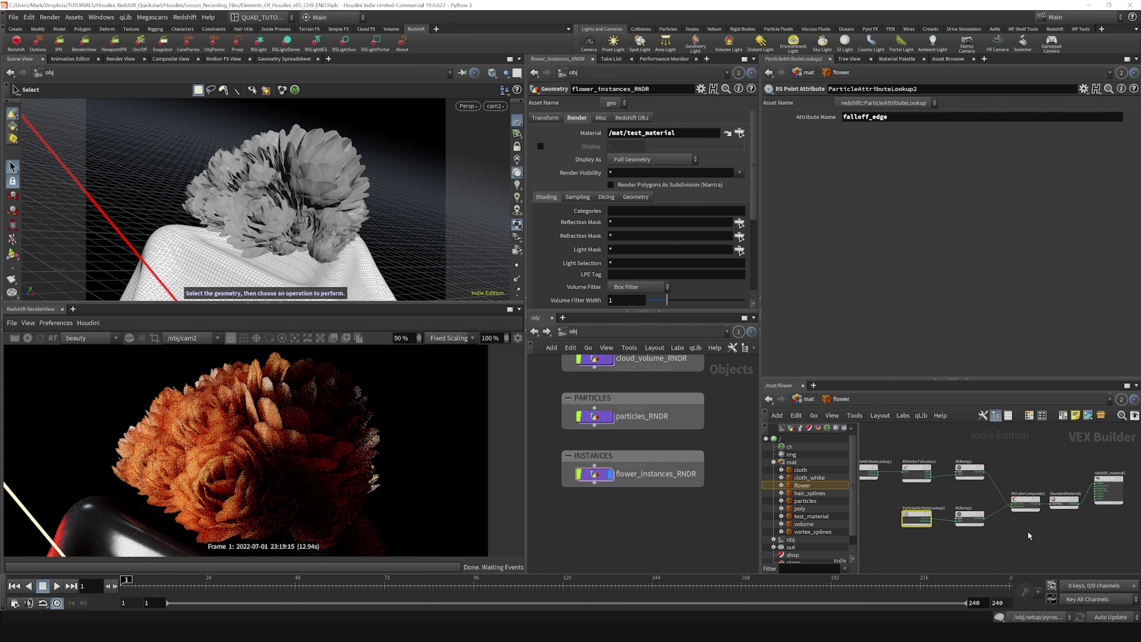
# Add a second RS Standard Material node above the existing StandardMaterial1 in the flower network.
pyautogui.click(1050, 466)
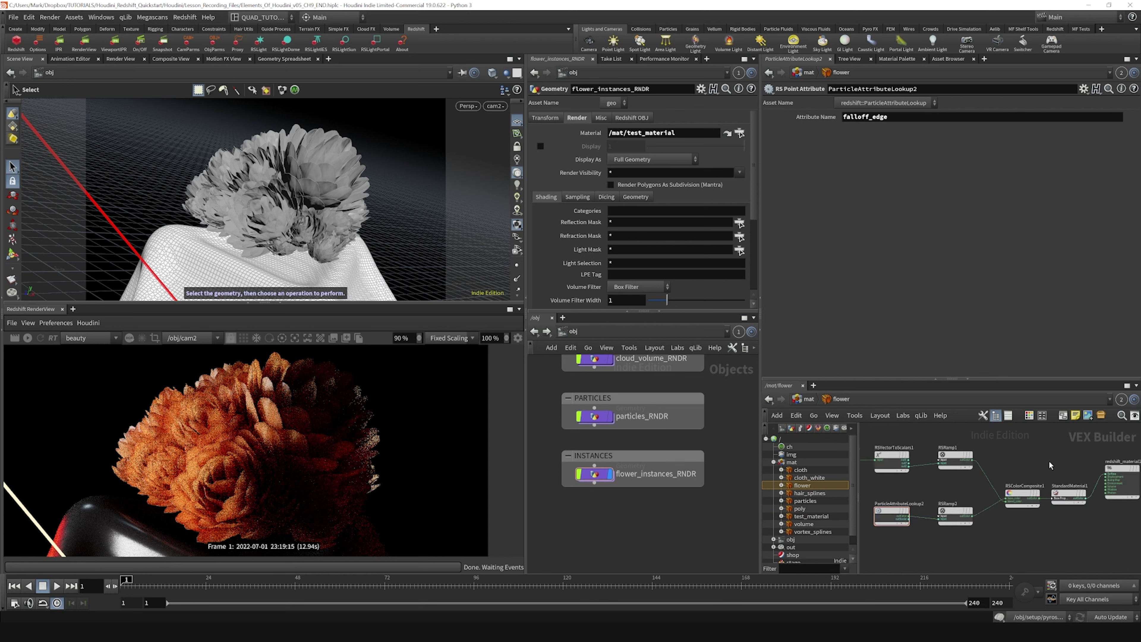
pyautogui.press('Tab')
pyautogui.write('stand')
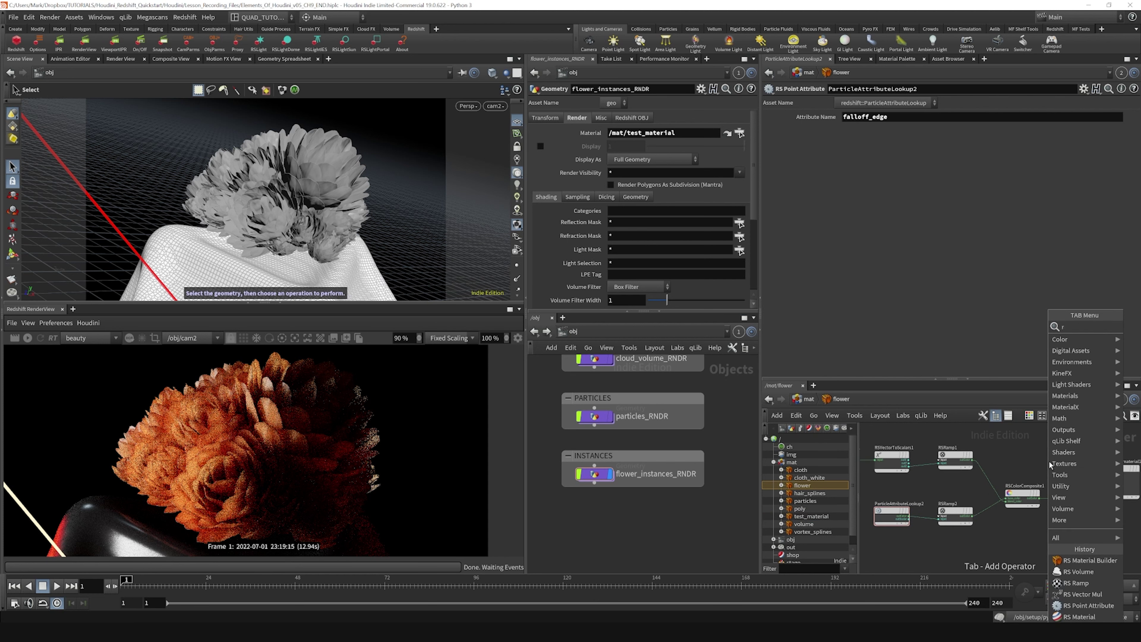
pyautogui.press('Return')
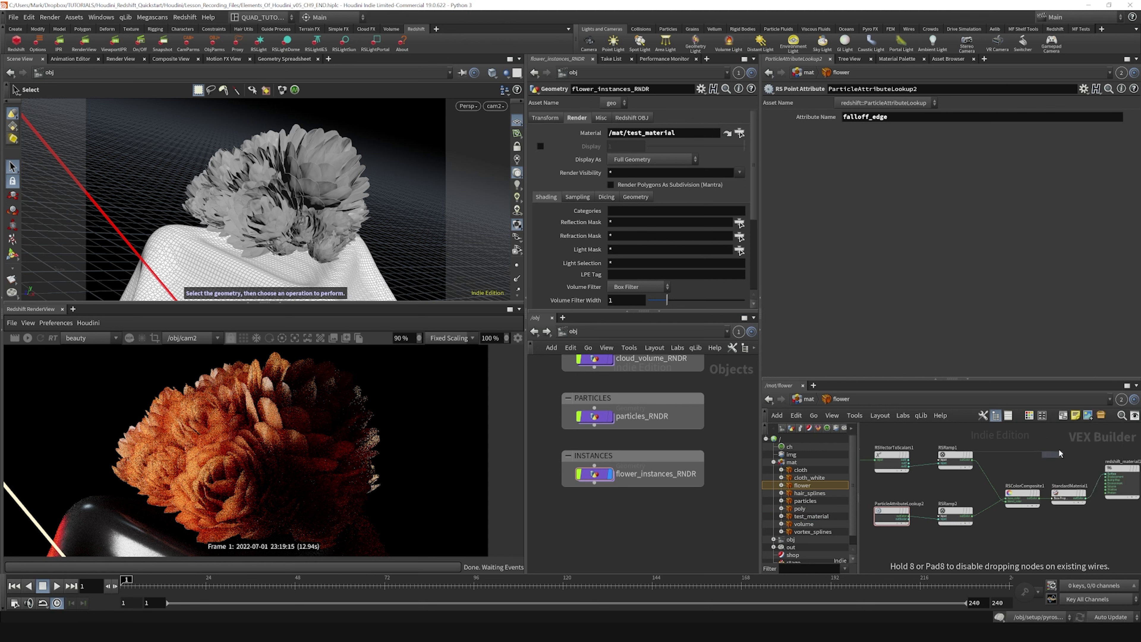
pyautogui.click(1051, 463)
pyautogui.moveTo(1018, 443); pyautogui.dragTo(1084, 477)
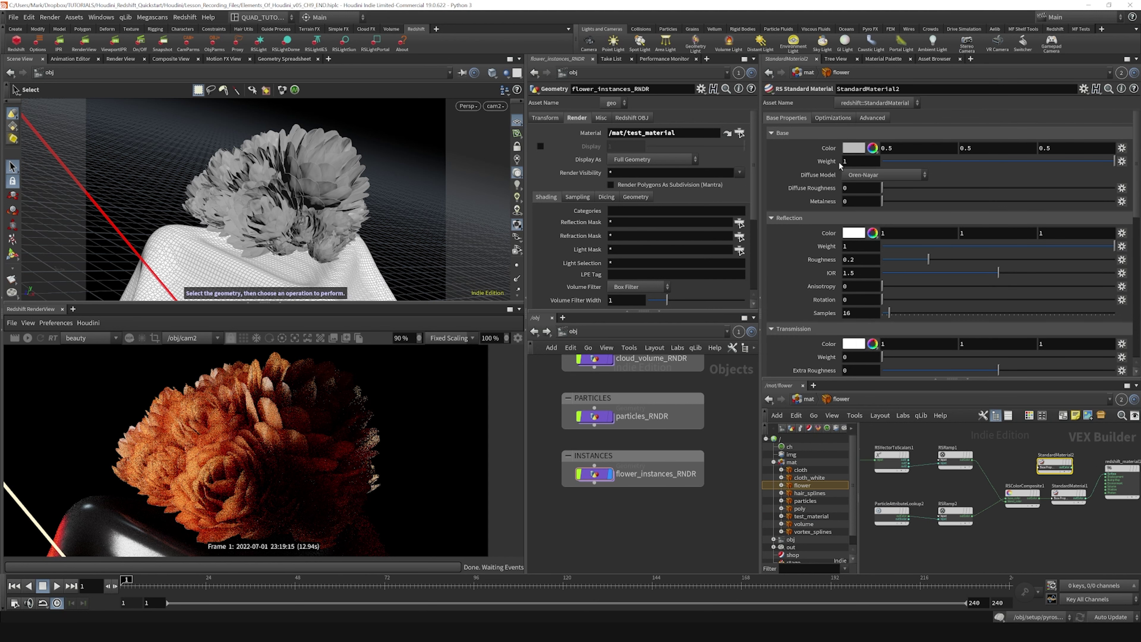
# Set the base color of StandardMaterial2 to pure green (0, 1, 0).
pyautogui.click(854, 150)
pyautogui.click(722, 258)
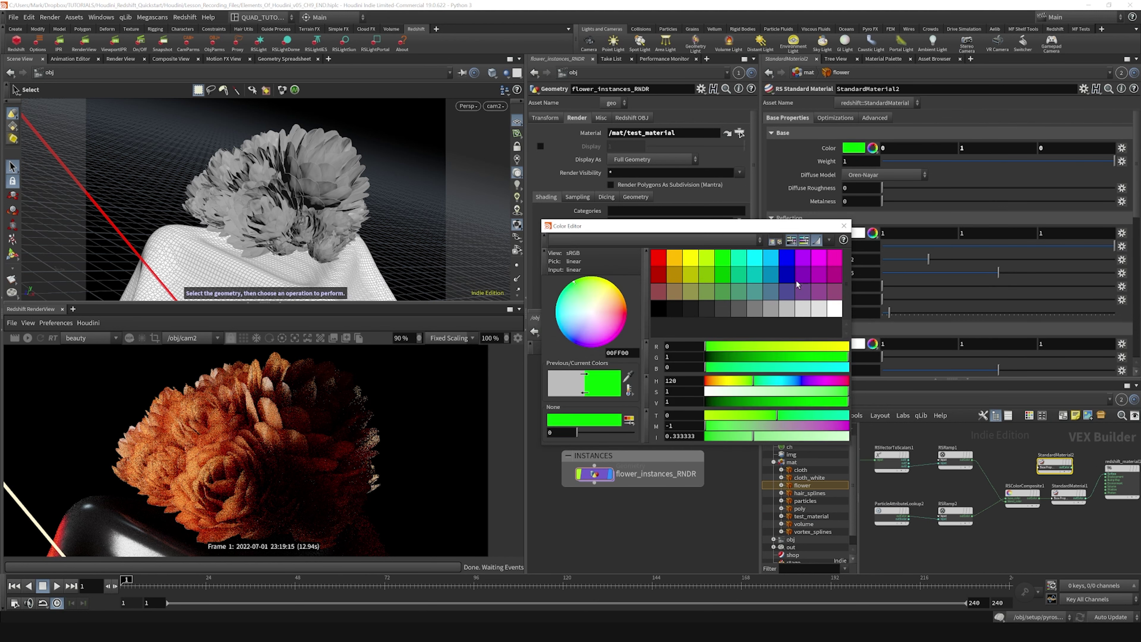
pyautogui.click(843, 225)
# Connect StandardMaterial2's outColor to the Surface input of redshift_material1 and start a live render of the scene.
pyautogui.moveTo(1071, 468); pyautogui.dragTo(1102, 475)
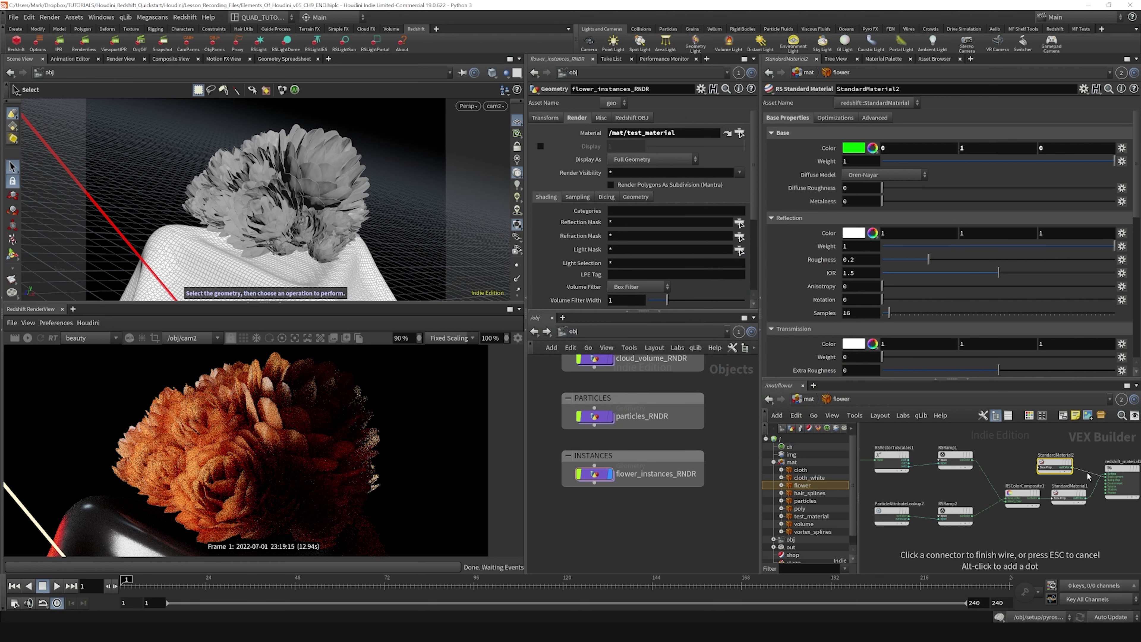
pyautogui.click(1104, 474)
pyautogui.scroll(5, 1104, 476)
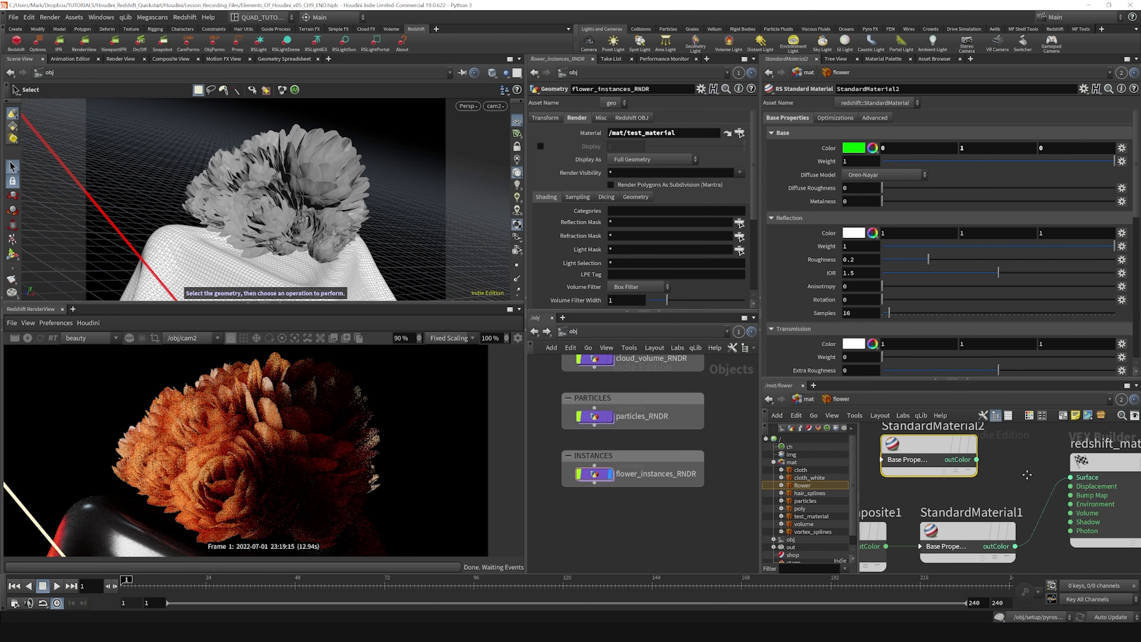
pyautogui.scroll(-4, 1078, 469)
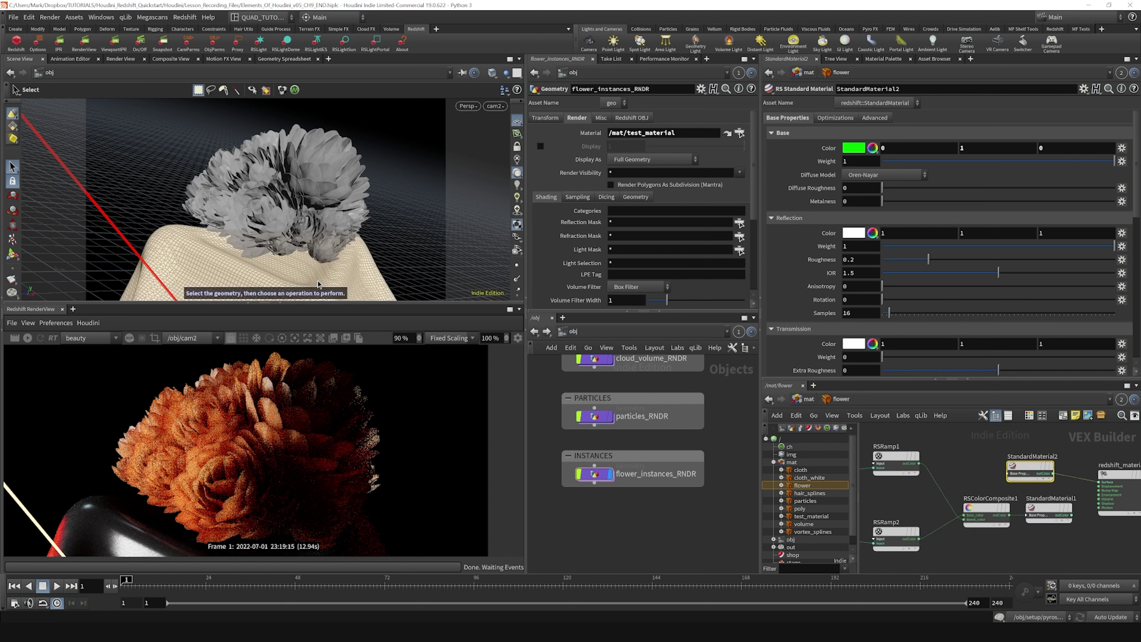
pyautogui.click(27, 337)
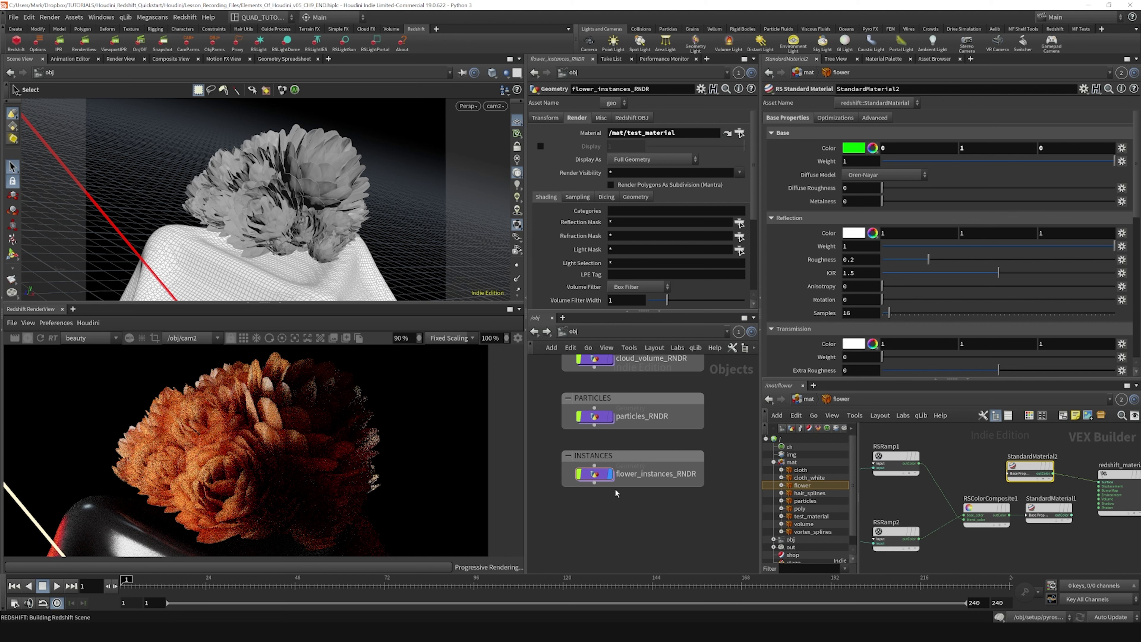
# Save the scene file and clear the material path on the flower_instances_RNDR object.
pyautogui.moveTo(599, 479)
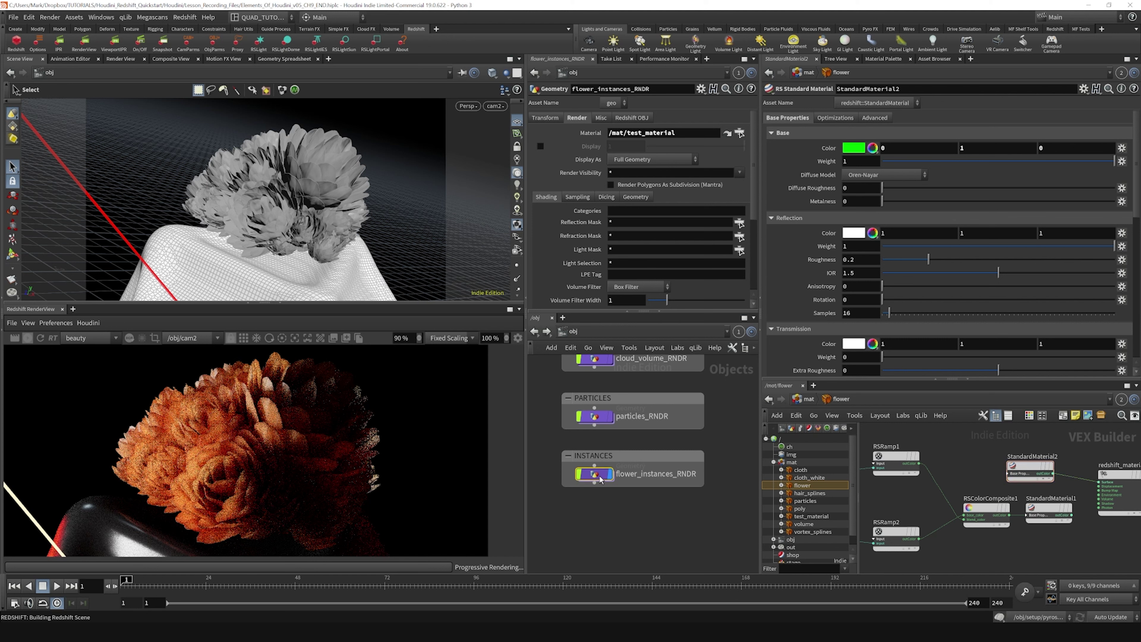
pyautogui.click(598, 476)
pyautogui.hotkey('ctrl', 's')
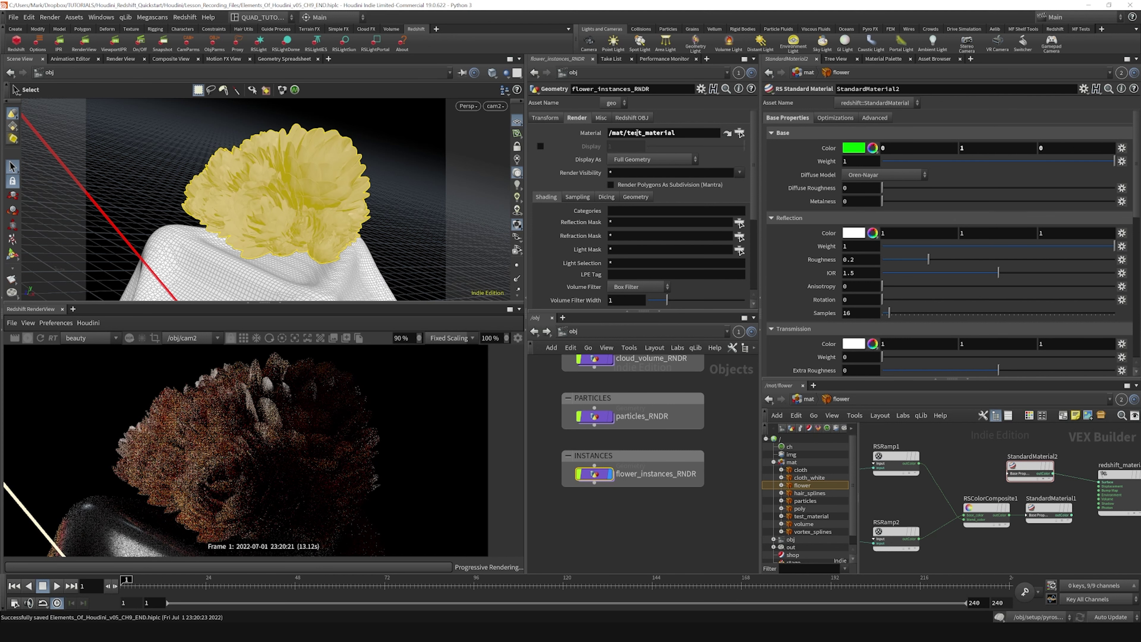
pyautogui.tripleClick(688, 133)
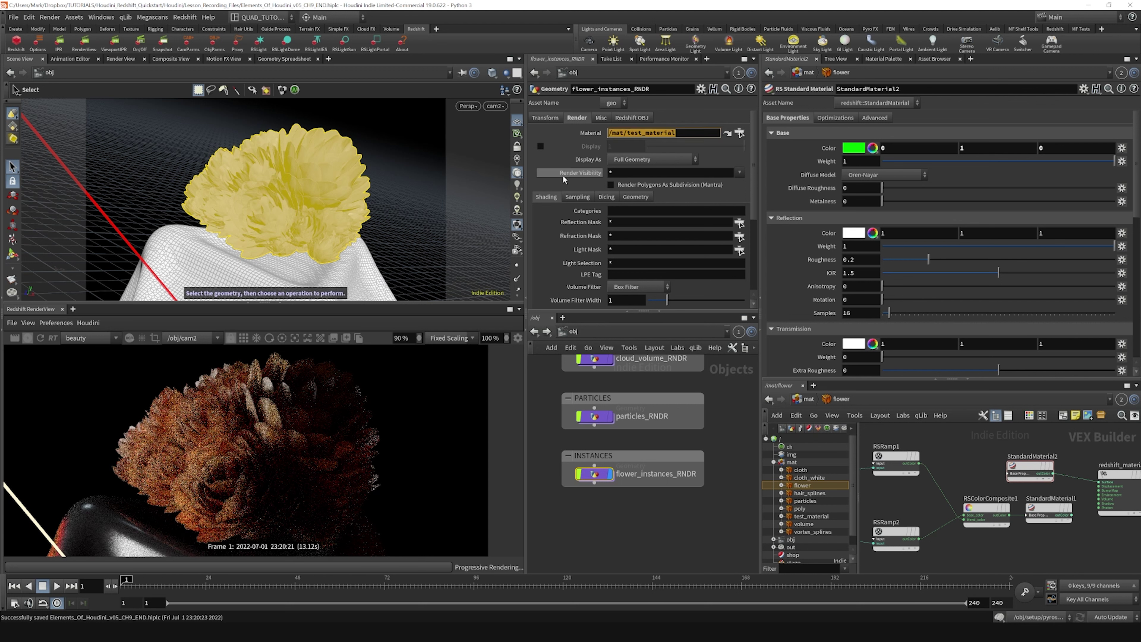
pyautogui.press('BackSpace')
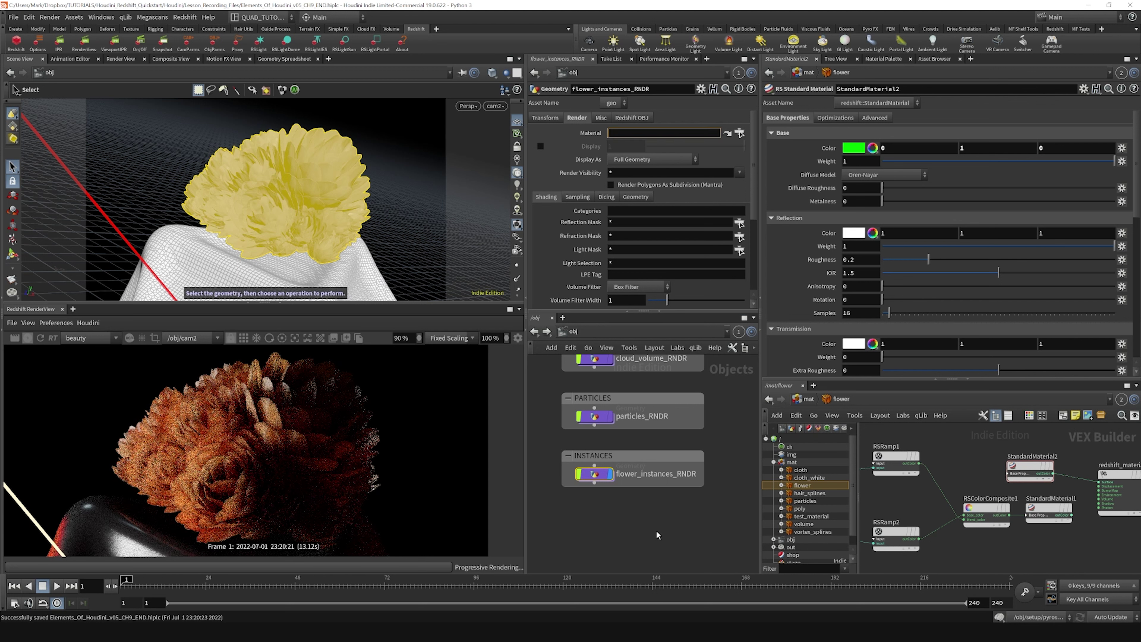
# Enable overriding of instancefile proxy materials from the scene in flower_instances_RNDR's Redshift instancing settings.
pyautogui.click(629, 119)
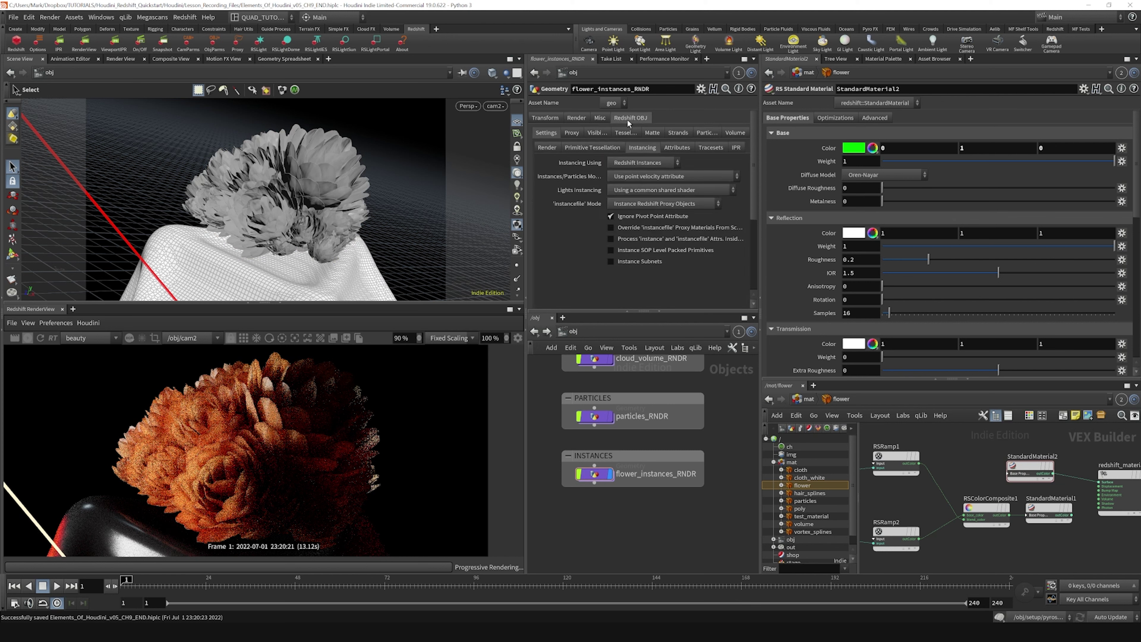
pyautogui.click(546, 147)
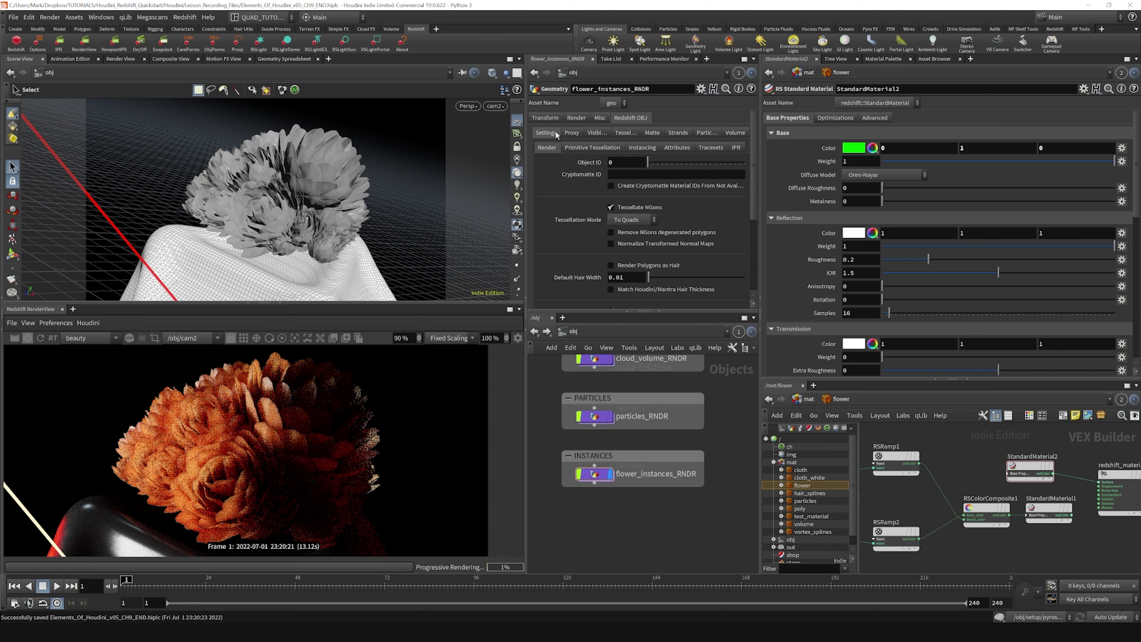
pyautogui.click(639, 151)
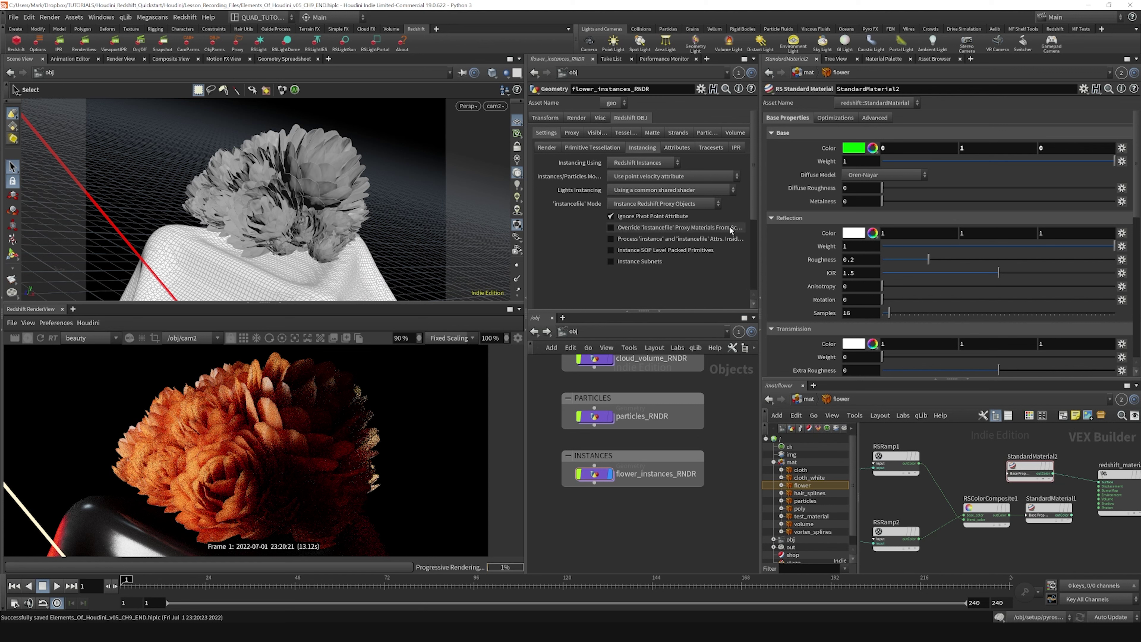
pyautogui.click(611, 228)
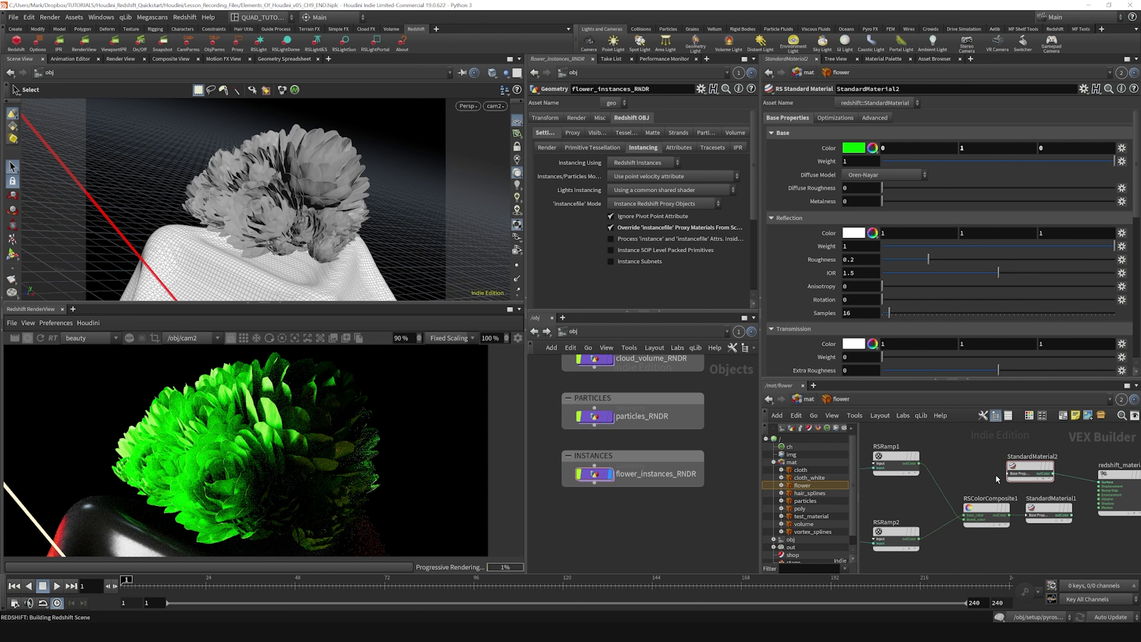
# Follow the flower instances' object merge to its setup network and examine the settings of material3 and out_rs_proxy_flower.
pyautogui.doubleClick(594, 472)
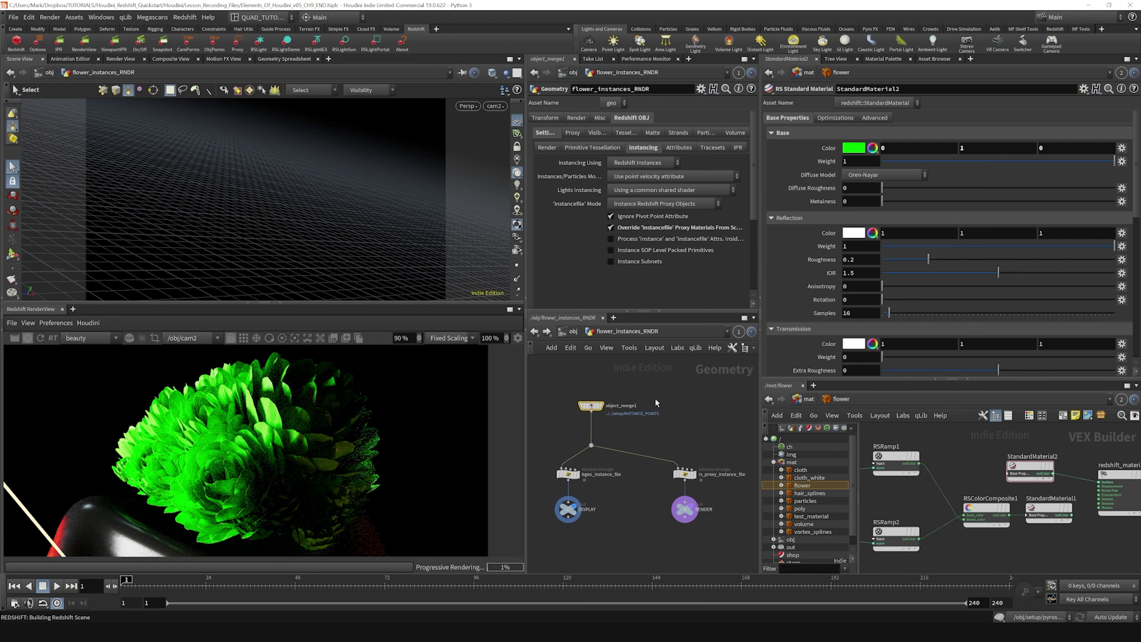
pyautogui.click(721, 144)
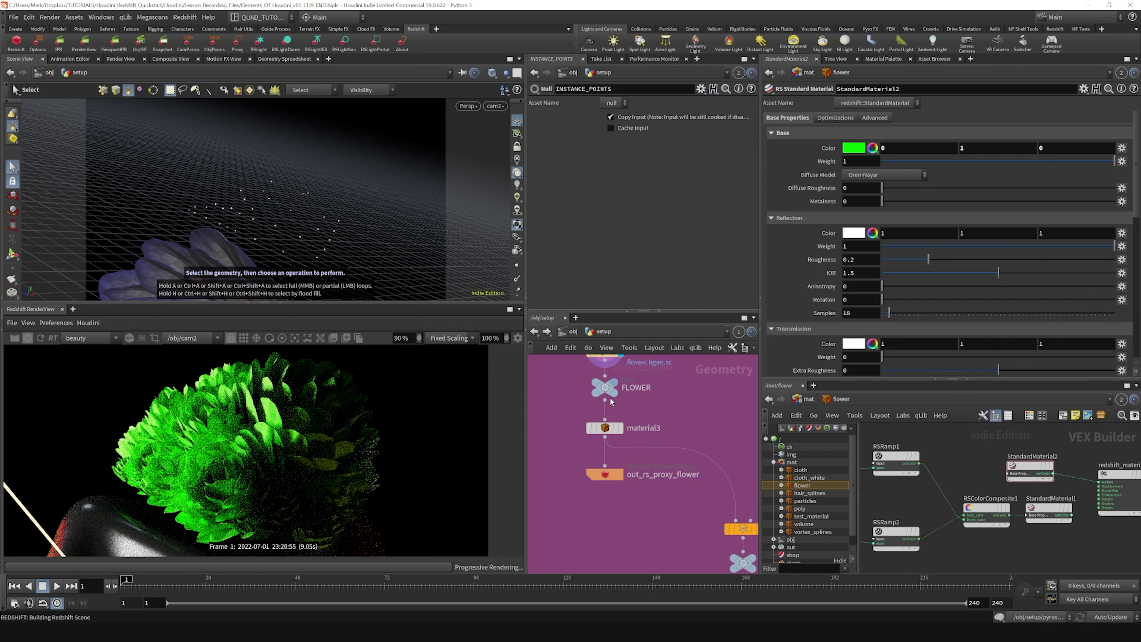
pyautogui.moveTo(653, 445); pyautogui.dragTo(653, 444)
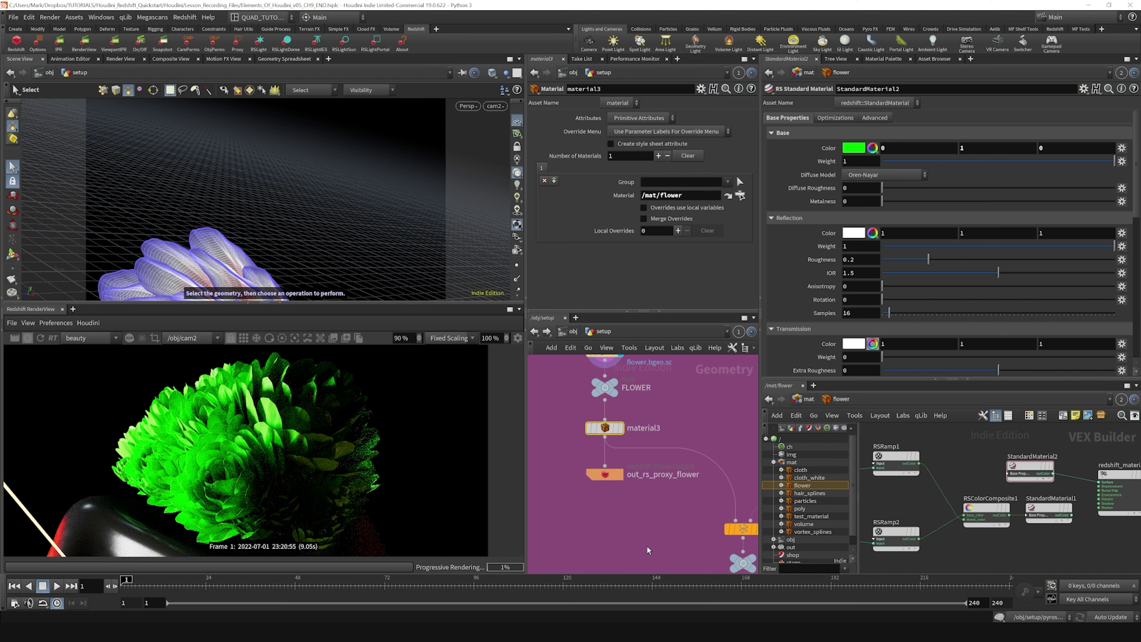
pyautogui.click(605, 473)
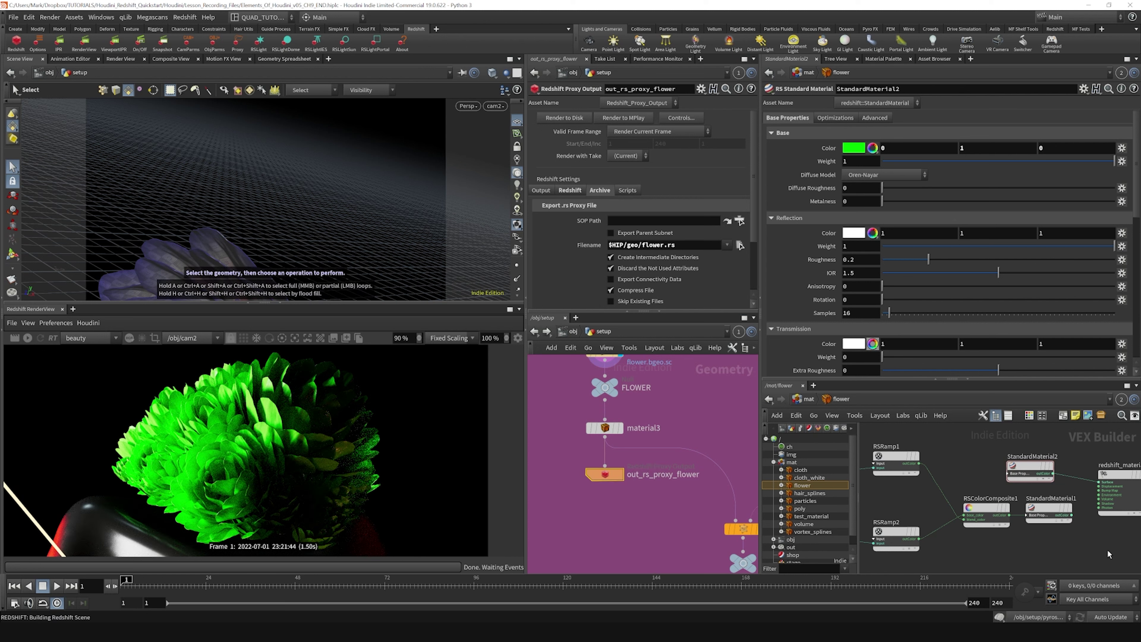
# Restore StandardMaterial1 as the Surface input of redshift_material1 and delete StandardMaterial2 from the flower network.
pyautogui.click(1053, 472)
pyautogui.click(1029, 475)
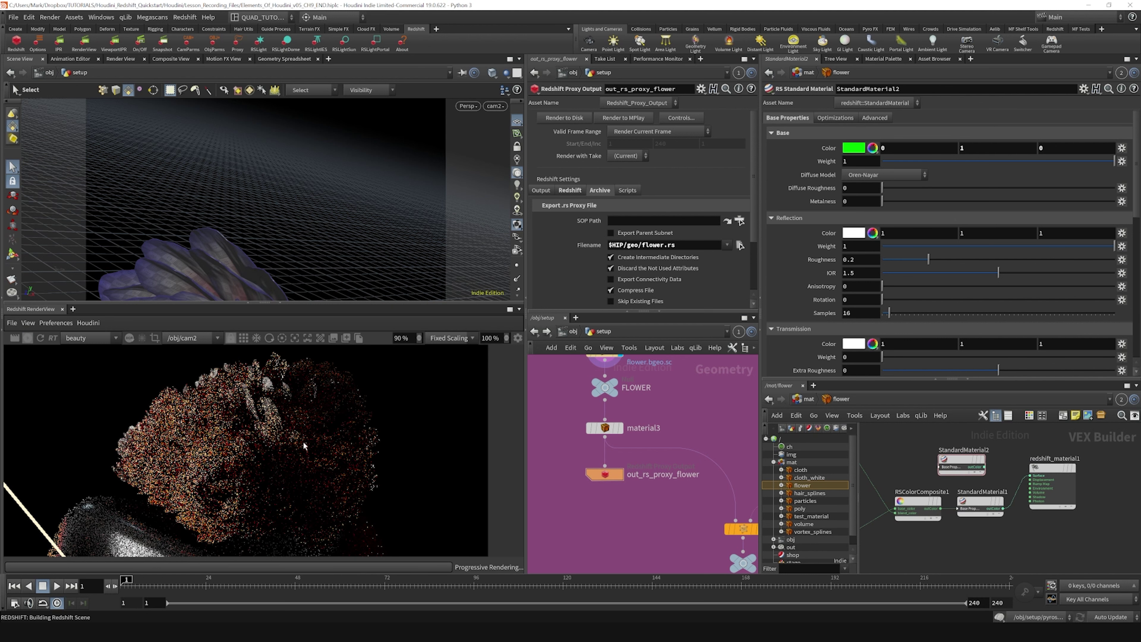
pyautogui.scroll(-4, 1020, 509)
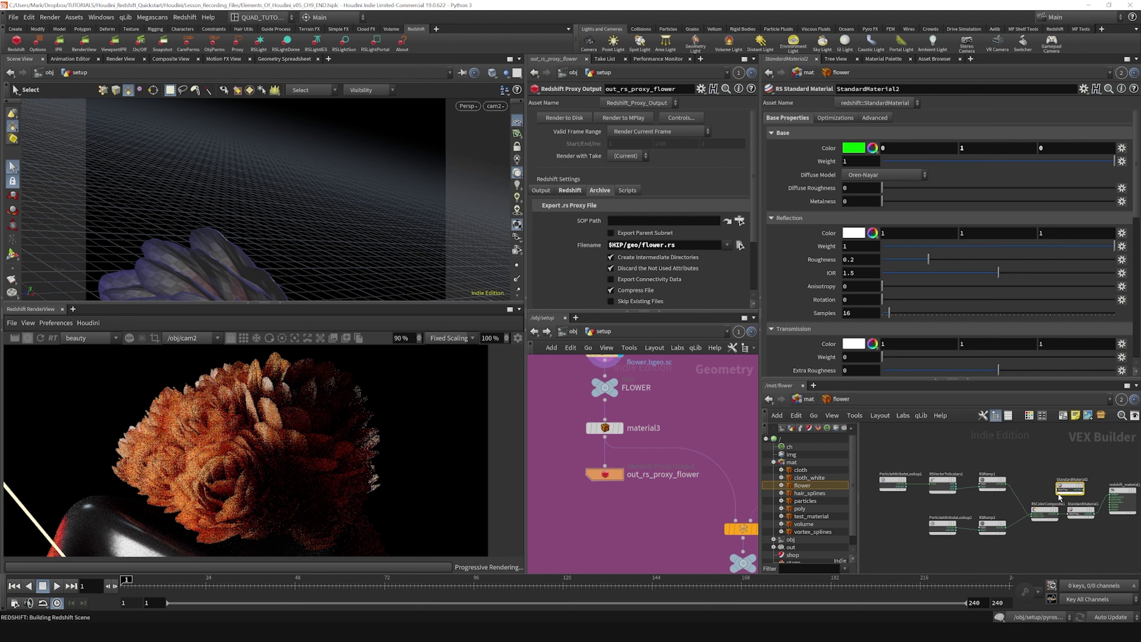
pyautogui.press('Delete')
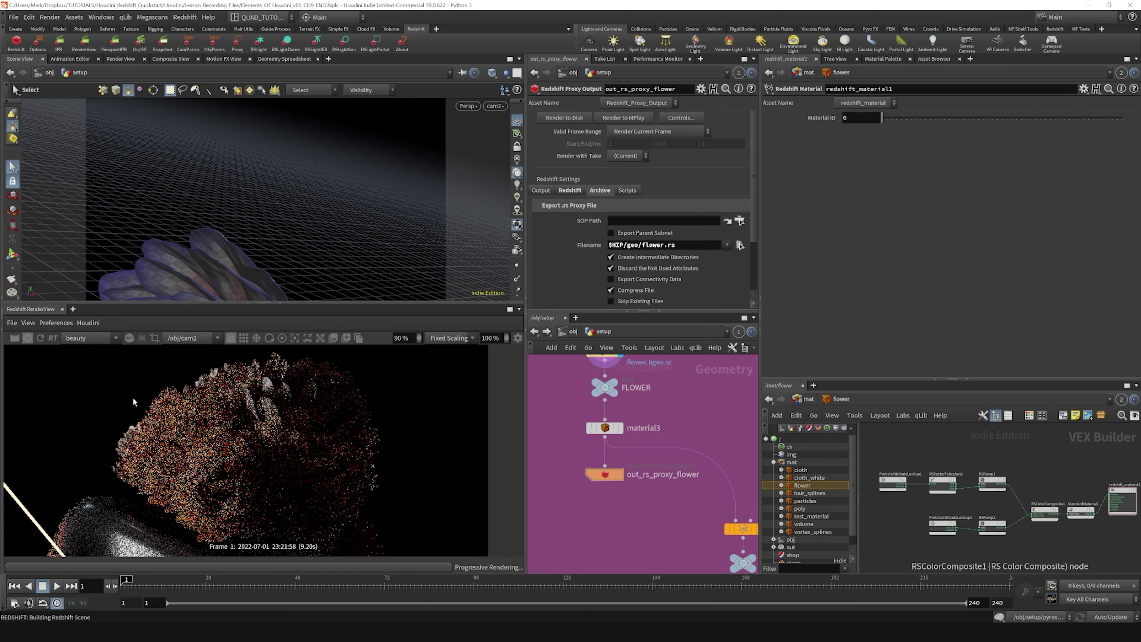
# Return to the mat network, stop the live render and assign /mat/test_material to the material3 node.
pyautogui.click(796, 401)
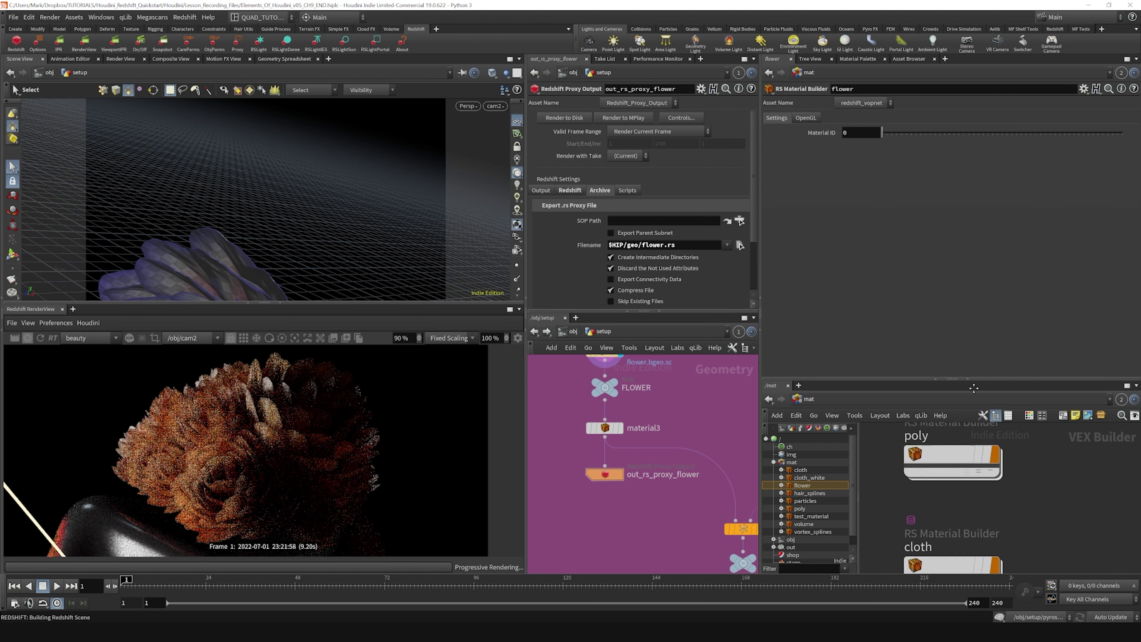
pyautogui.click(943, 487)
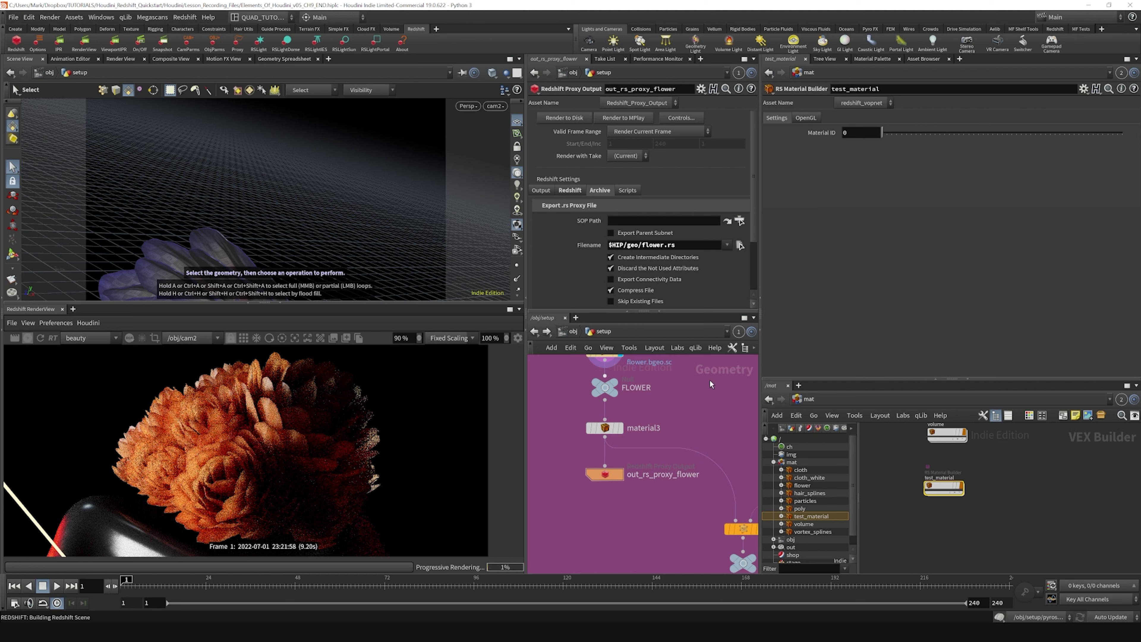
pyautogui.click(27, 337)
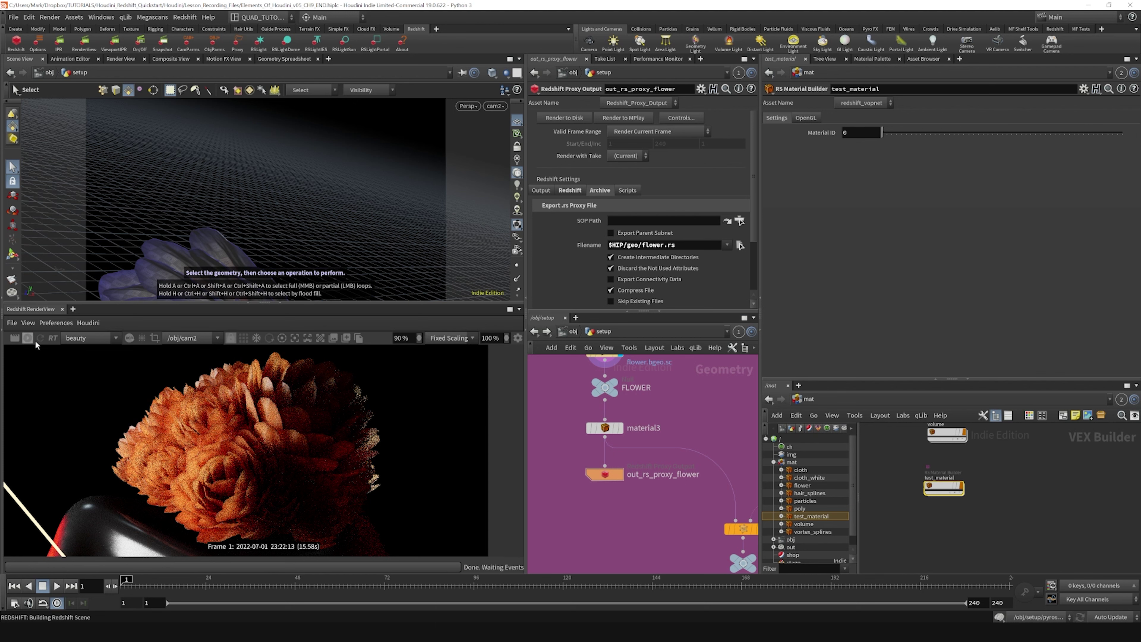
pyautogui.click(607, 427)
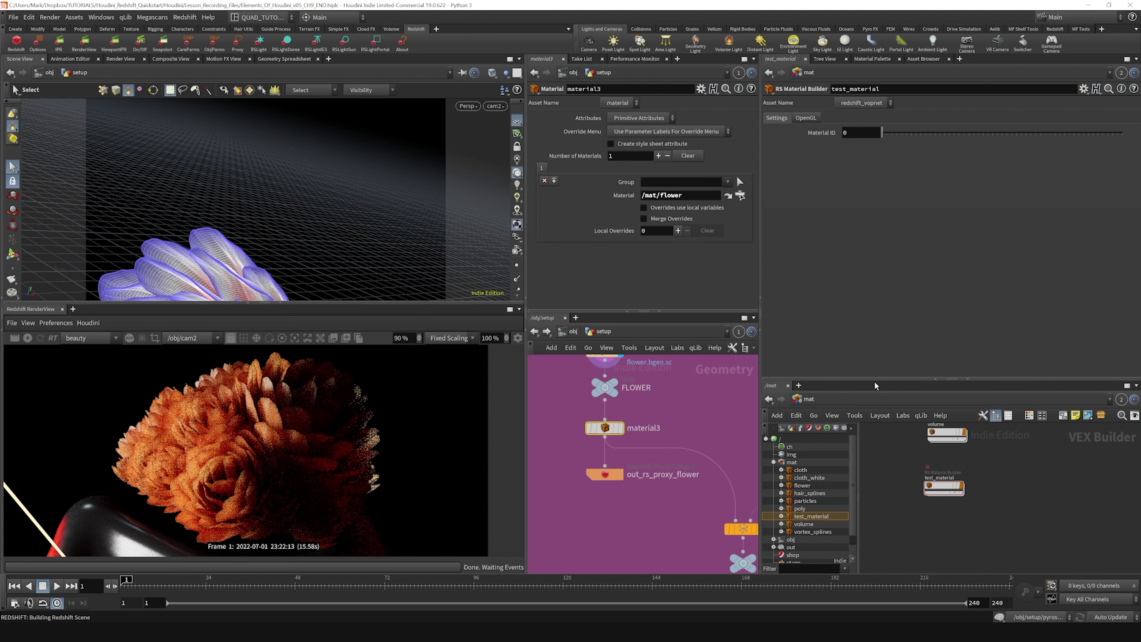
pyautogui.moveTo(943, 487); pyautogui.dragTo(700, 195)
# Export the flower proxy to disk from out_rs_proxy_flower and restart the live render.
pyautogui.click(592, 474)
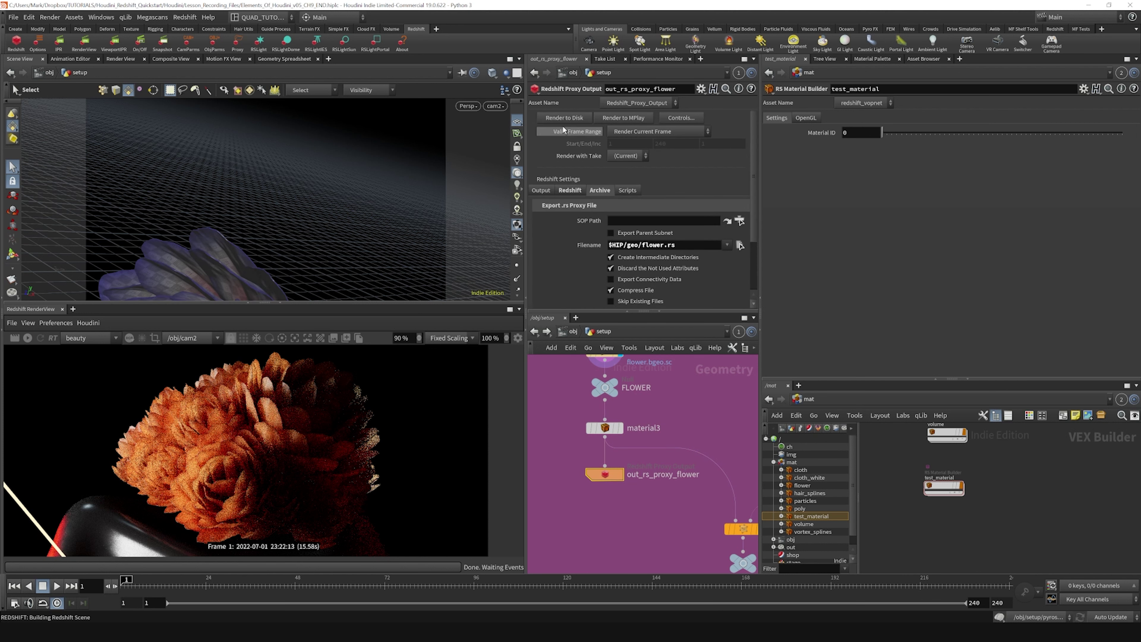
pyautogui.click(577, 118)
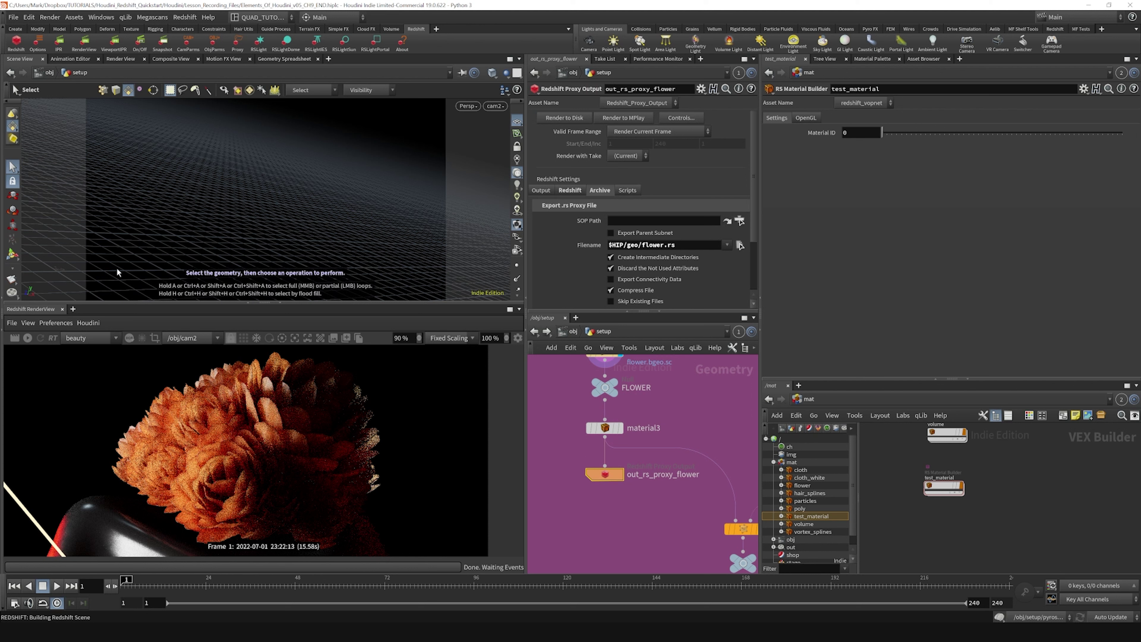
pyautogui.click(29, 337)
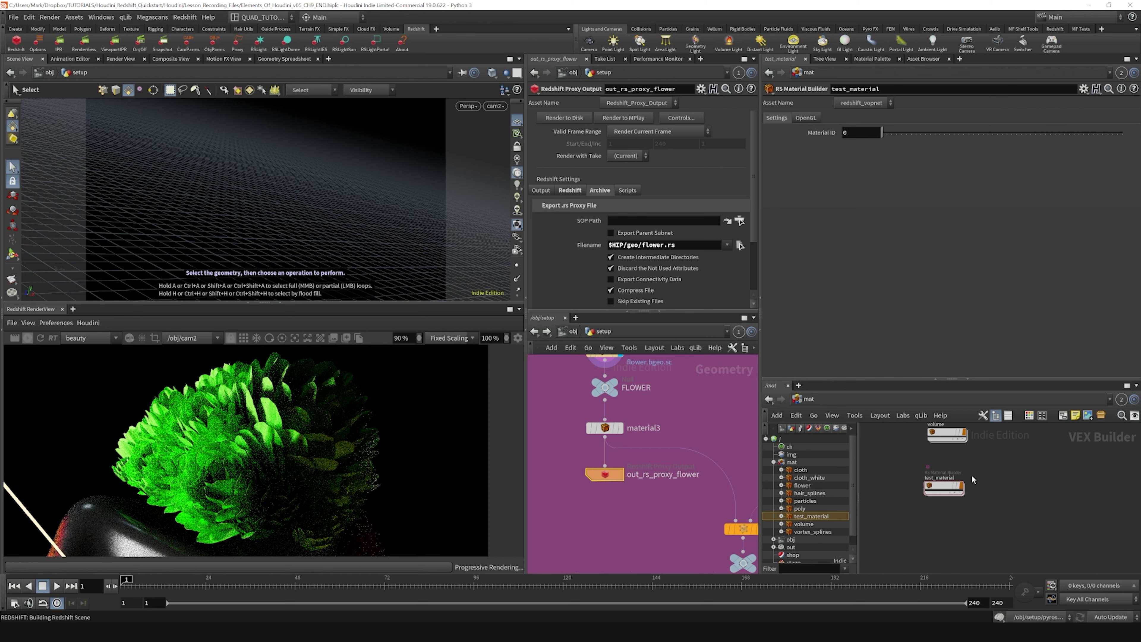
# Open the test_material network and set StandardMaterial1's base color to cyan (0, 1, 1).
pyautogui.doubleClick(943, 486)
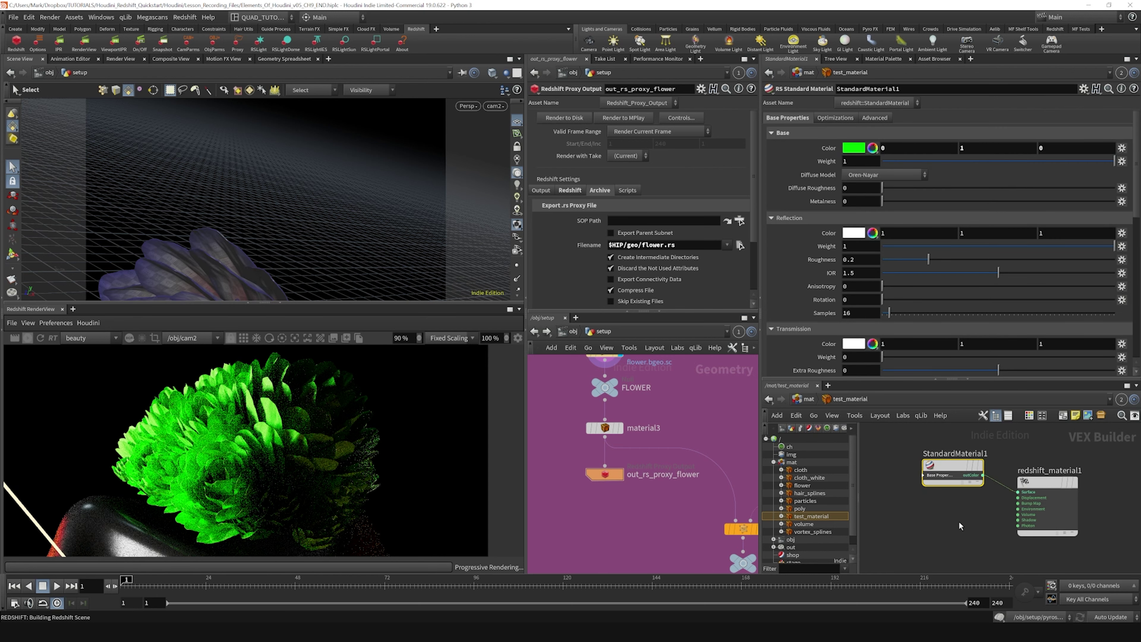
pyautogui.click(871, 151)
pyautogui.click(754, 256)
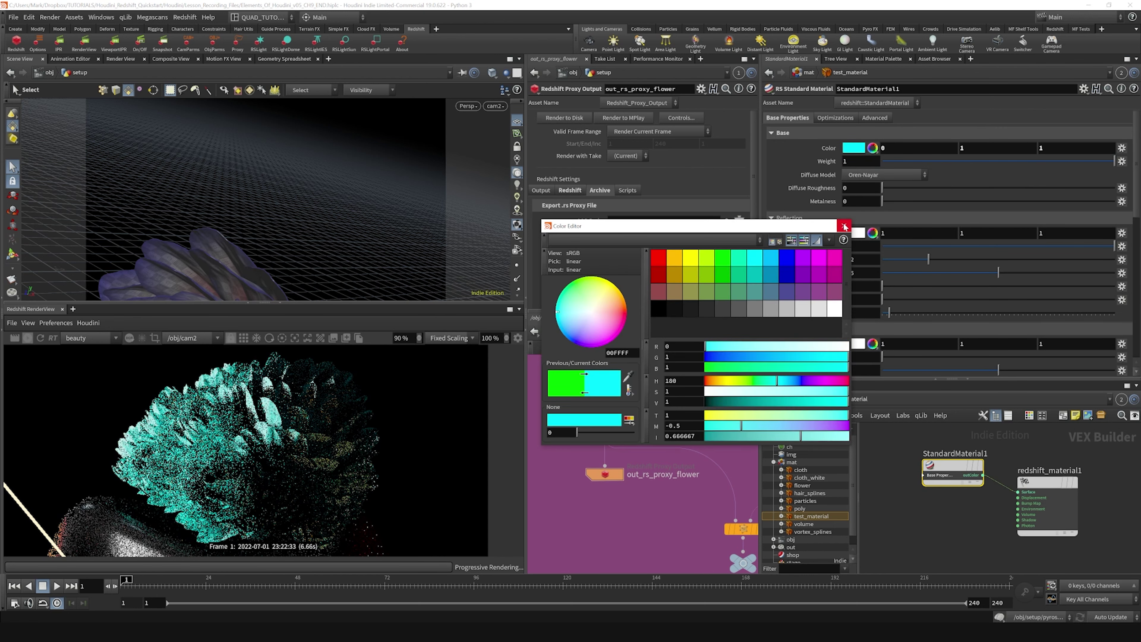
pyautogui.click(844, 225)
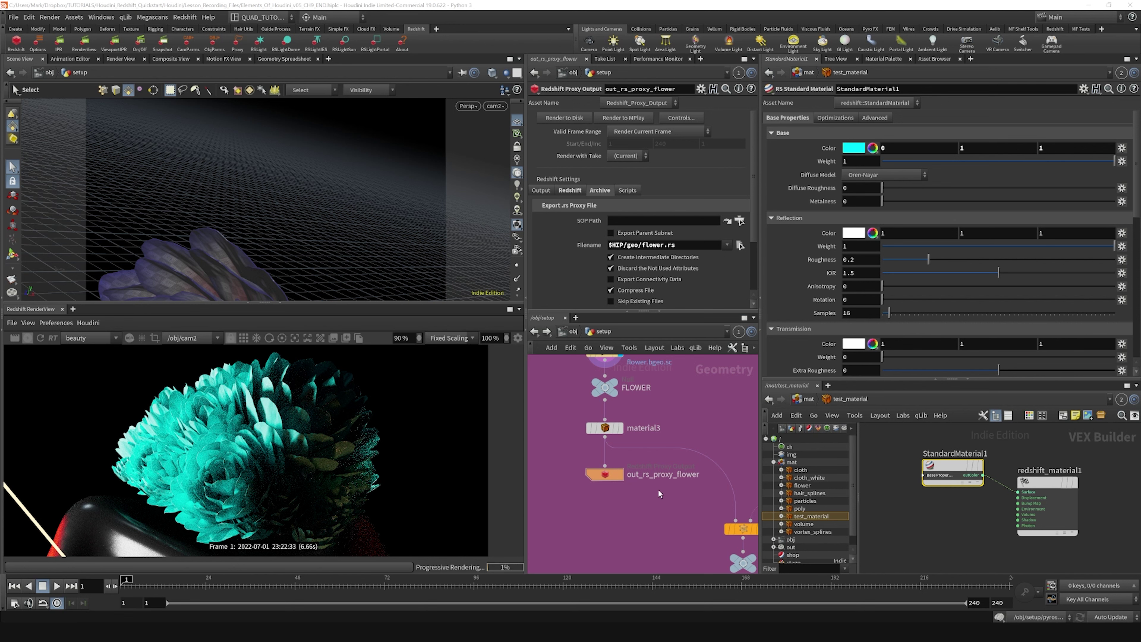
# Assign /mat/flower to the material3 node and re-export the flower proxy to disk.
pyautogui.click(604, 427)
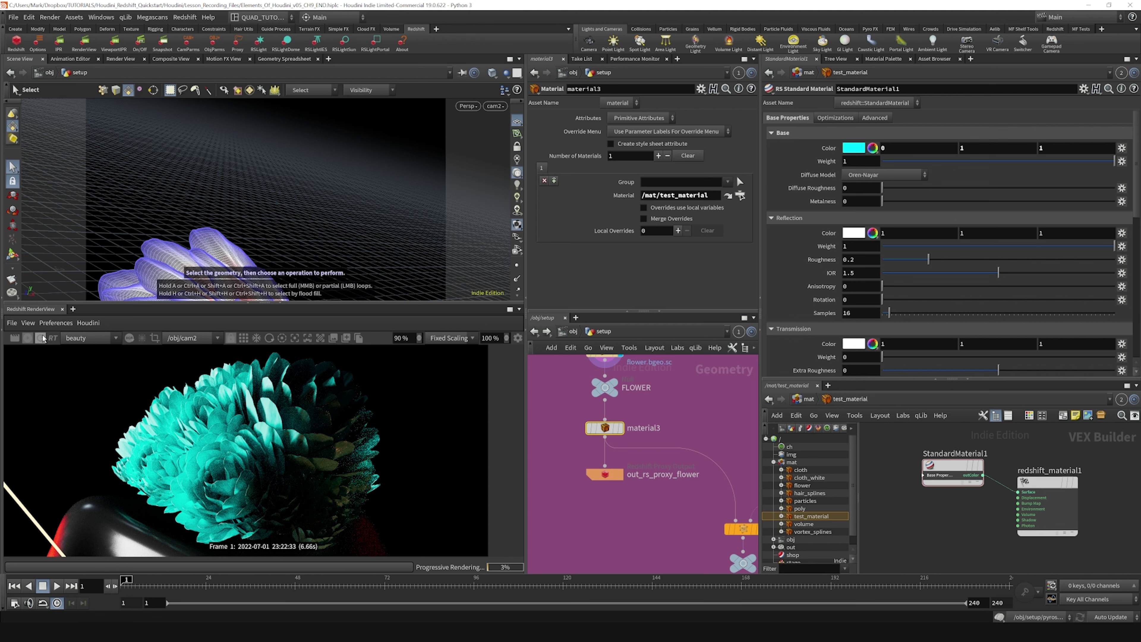
pyautogui.click(739, 194)
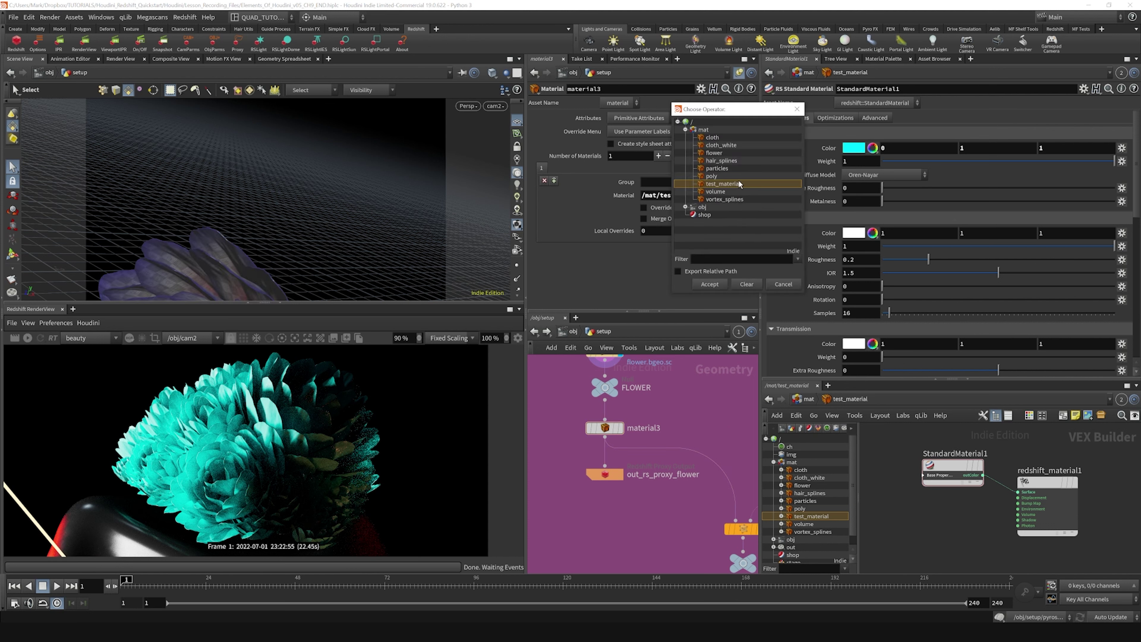
pyautogui.click(721, 154)
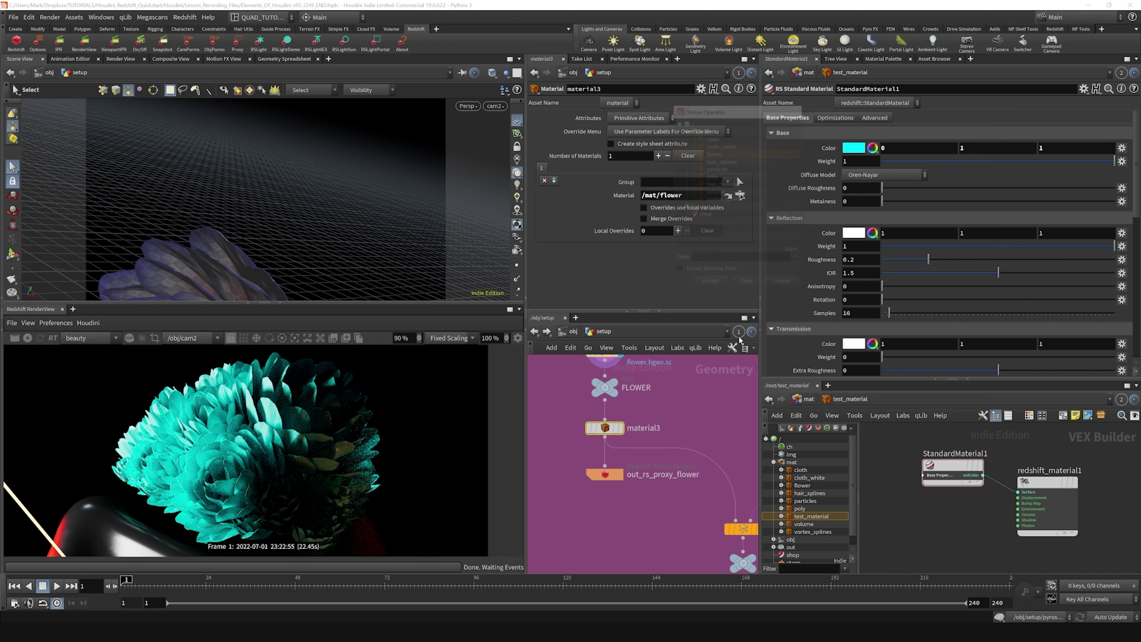
pyautogui.click(709, 284)
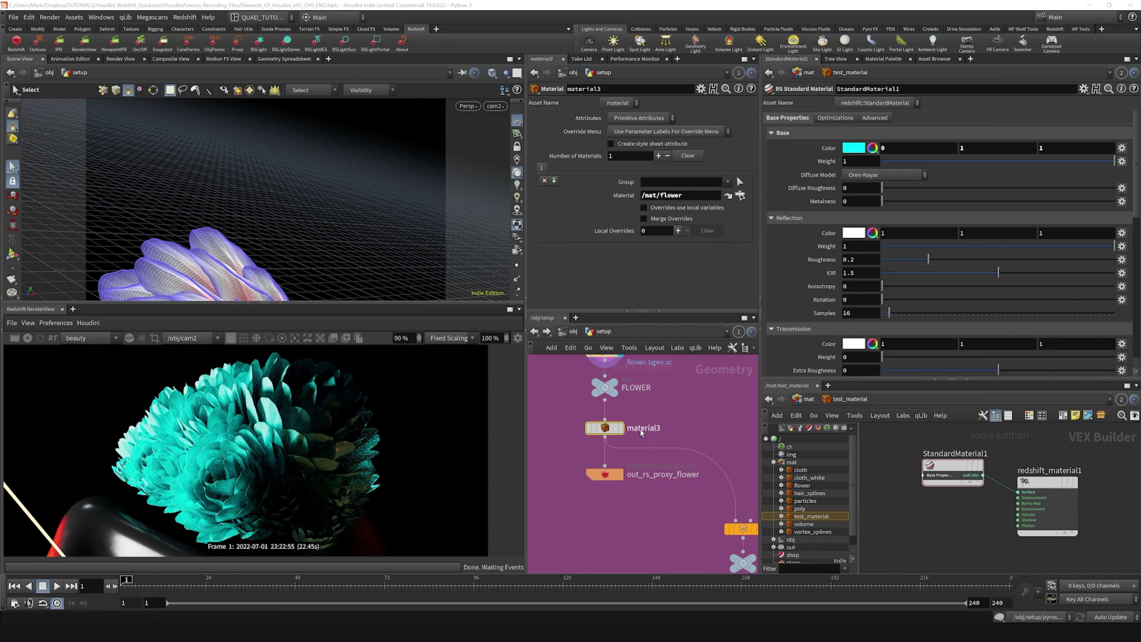
pyautogui.click(605, 474)
pyautogui.click(569, 120)
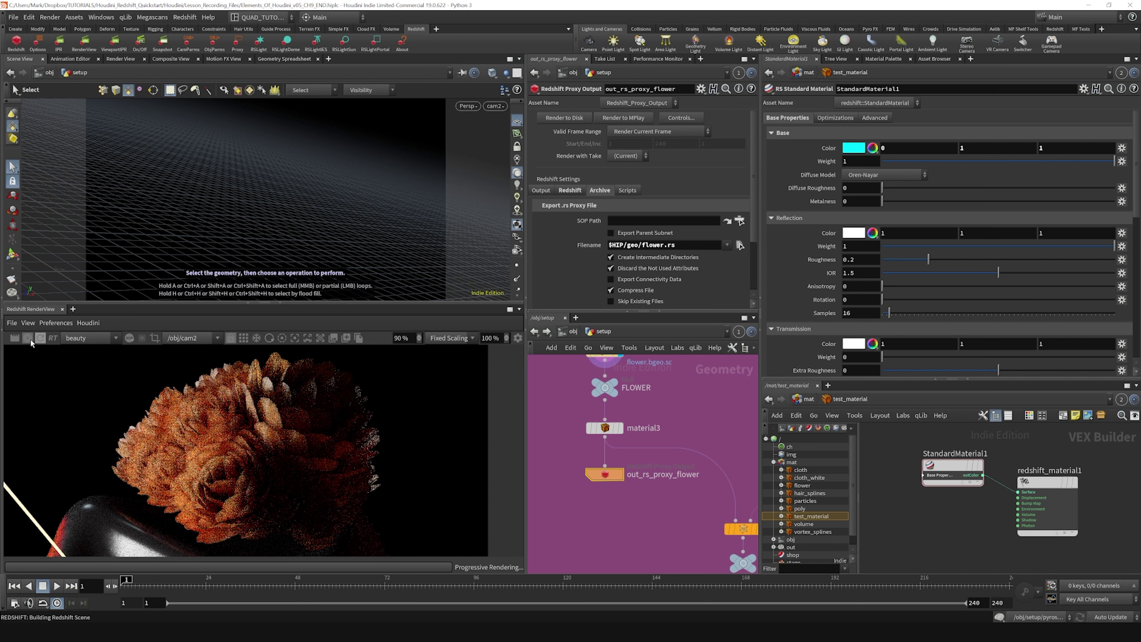
# Go up to the object level, open the flower_instances_RNDR network and inspect the rs_proxy_instance_file wrangle's instance path.
pyautogui.click(561, 333)
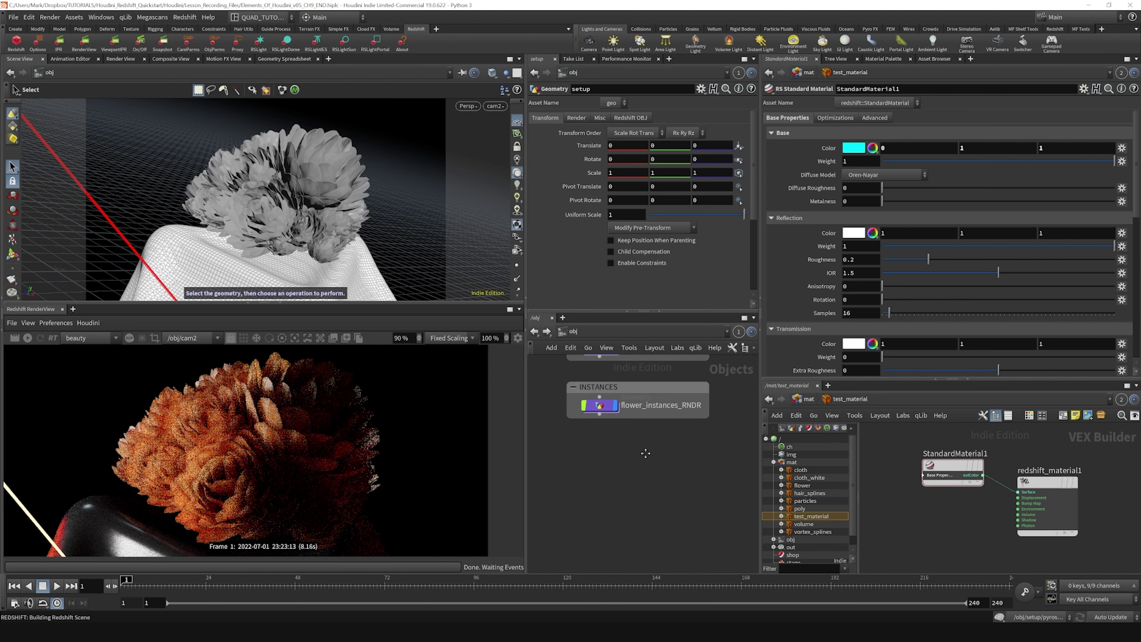
pyautogui.scroll(3, 611, 425)
pyautogui.click(606, 471)
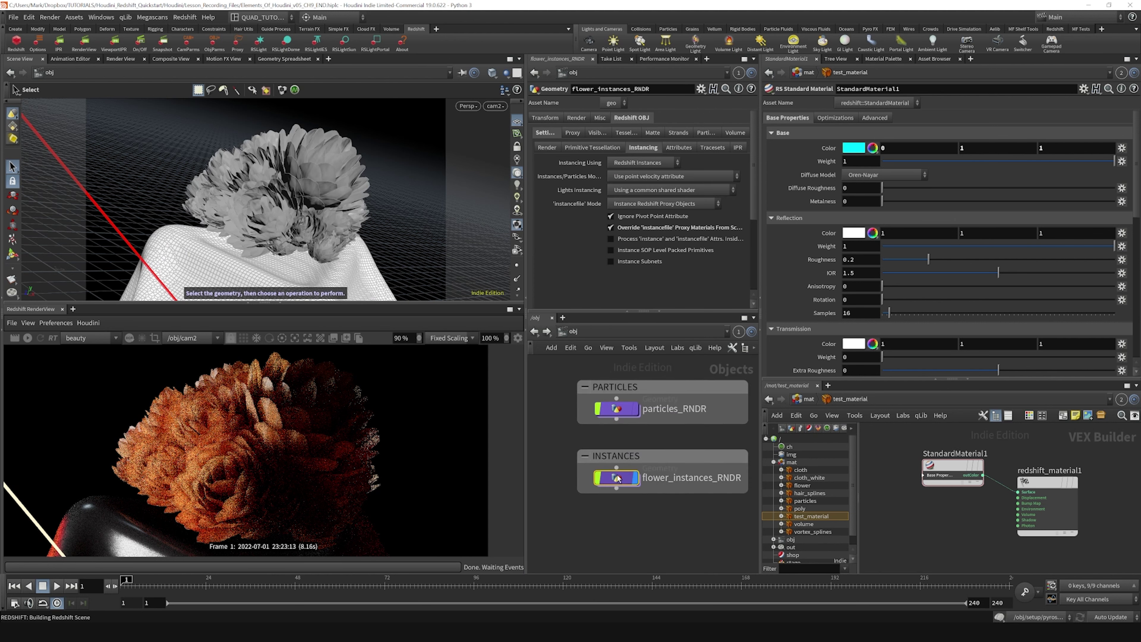
pyautogui.doubleClick(607, 472)
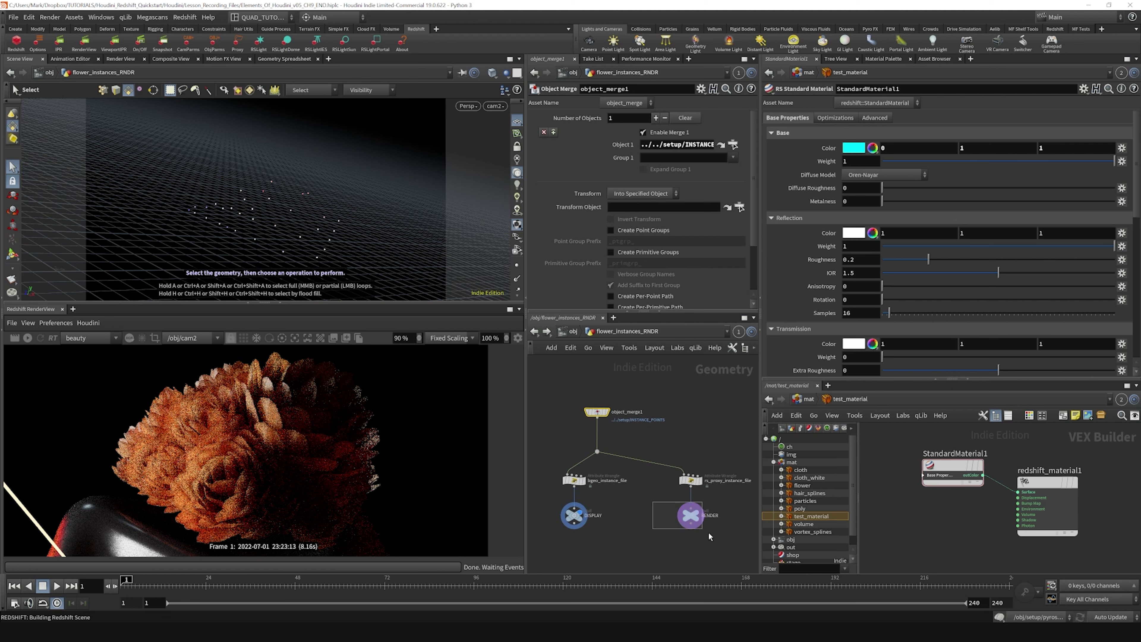
pyautogui.click(691, 480)
pyautogui.moveTo(720, 447); pyautogui.dragTo(674, 494)
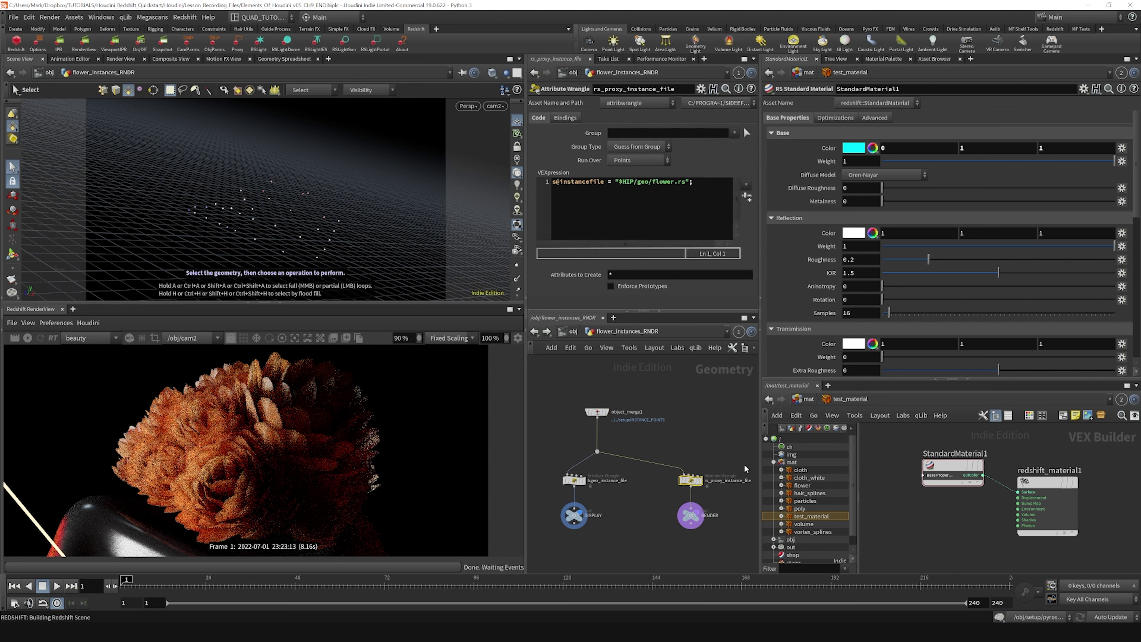
# Move the render flag from the RENDER null to the DISPLAY null on the bgeo branch of flower_instances_RNDR.
pyautogui.click(691, 515)
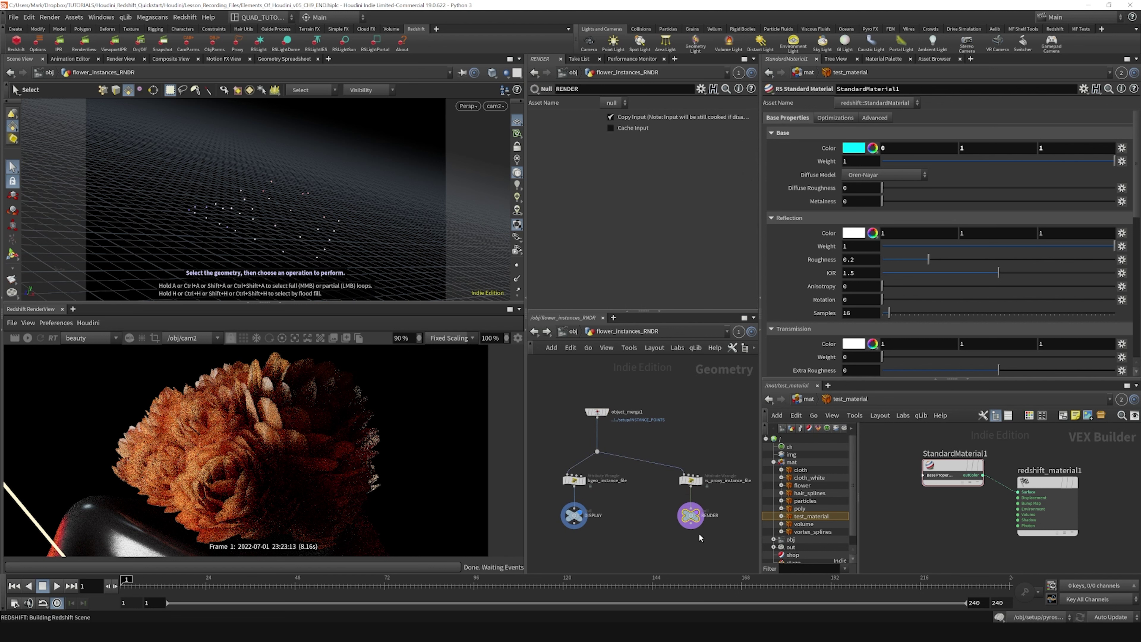
pyautogui.scroll(5, 696, 529)
pyautogui.scroll(-3, 704, 510)
pyautogui.moveTo(680, 531); pyautogui.dragTo(756, 535, button='middle')
pyautogui.moveTo(627, 528); pyautogui.dragTo(577, 518, button='middle')
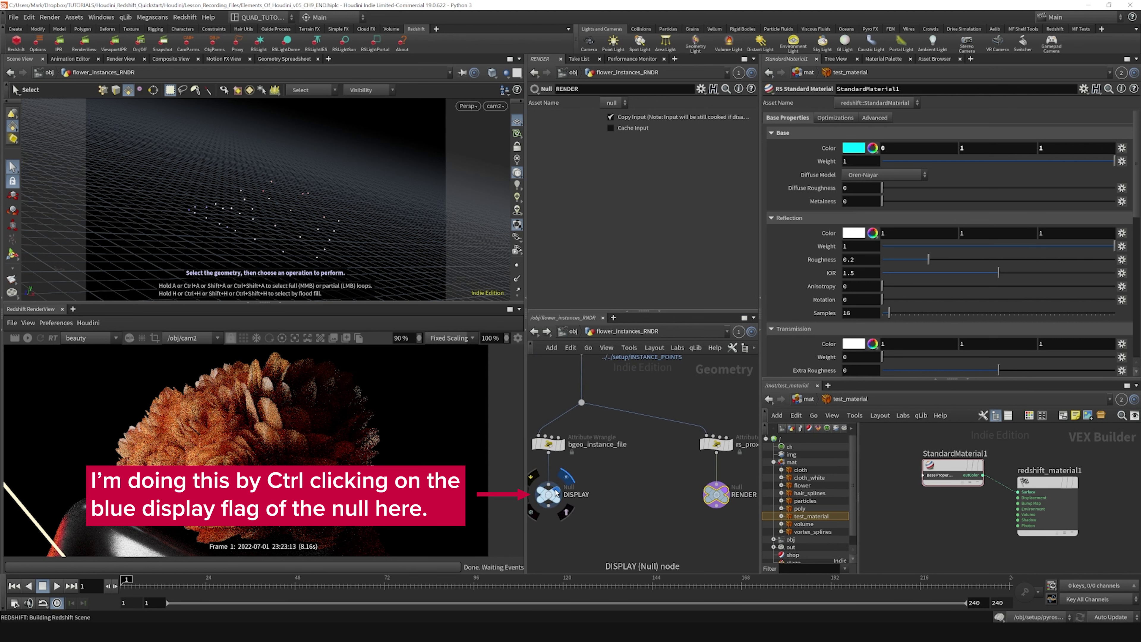
pyautogui.keyDown('ctrl'); pyautogui.click(556, 493); pyautogui.keyUp('ctrl')
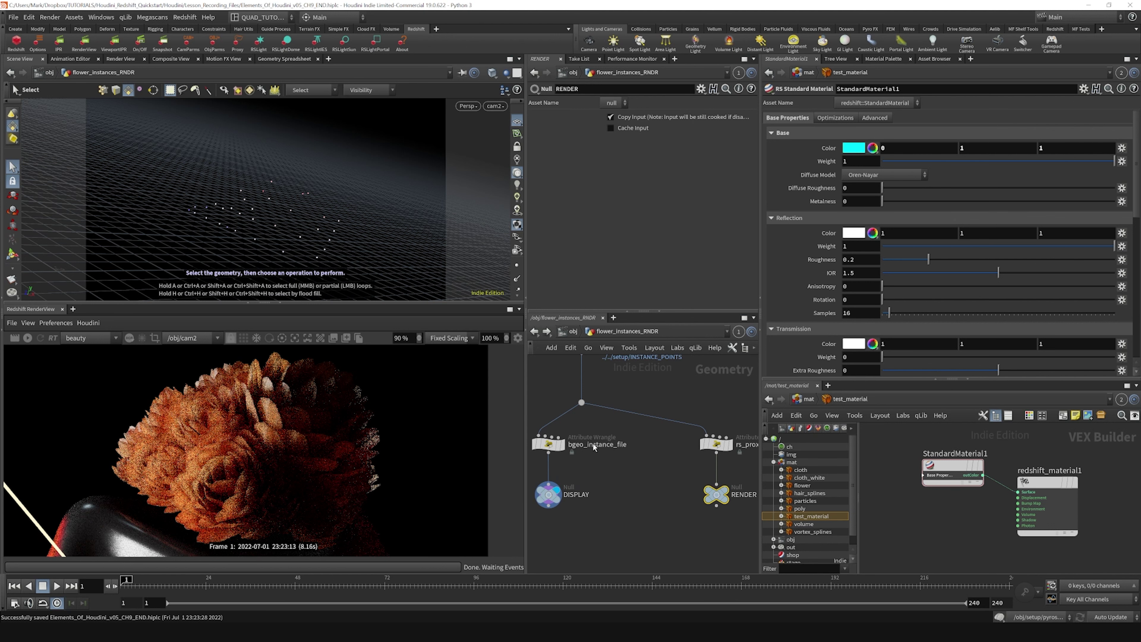
# Examine the instance file path in the bgeo_instance_file wrangle and return to the object level.
pyautogui.click(538, 436)
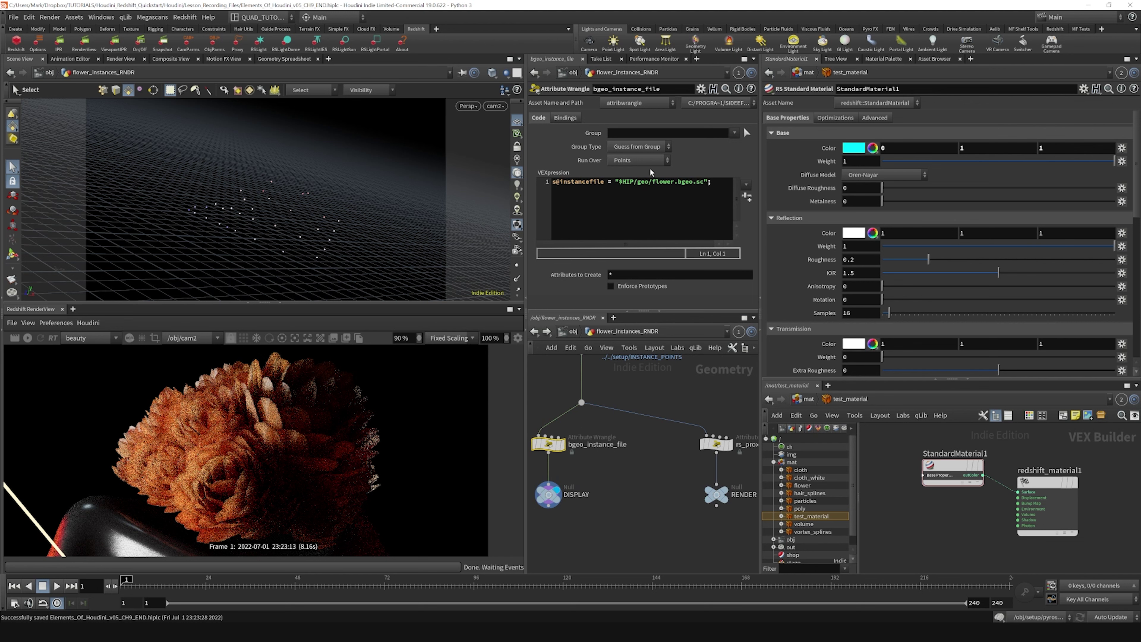
pyautogui.doubleClick(684, 182)
pyautogui.click(555, 491)
pyautogui.click(573, 331)
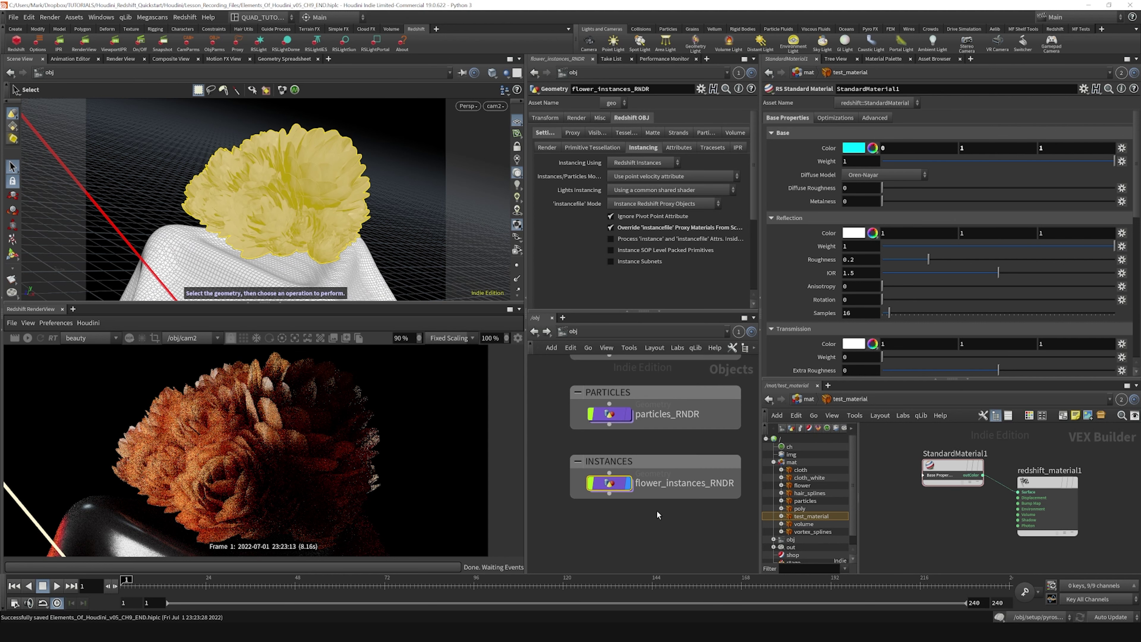
# Restart the live render and set flower_instances_RNDR's 'instancefile' mode to Instance Houdini Compatible Objects.
pyautogui.click(27, 337)
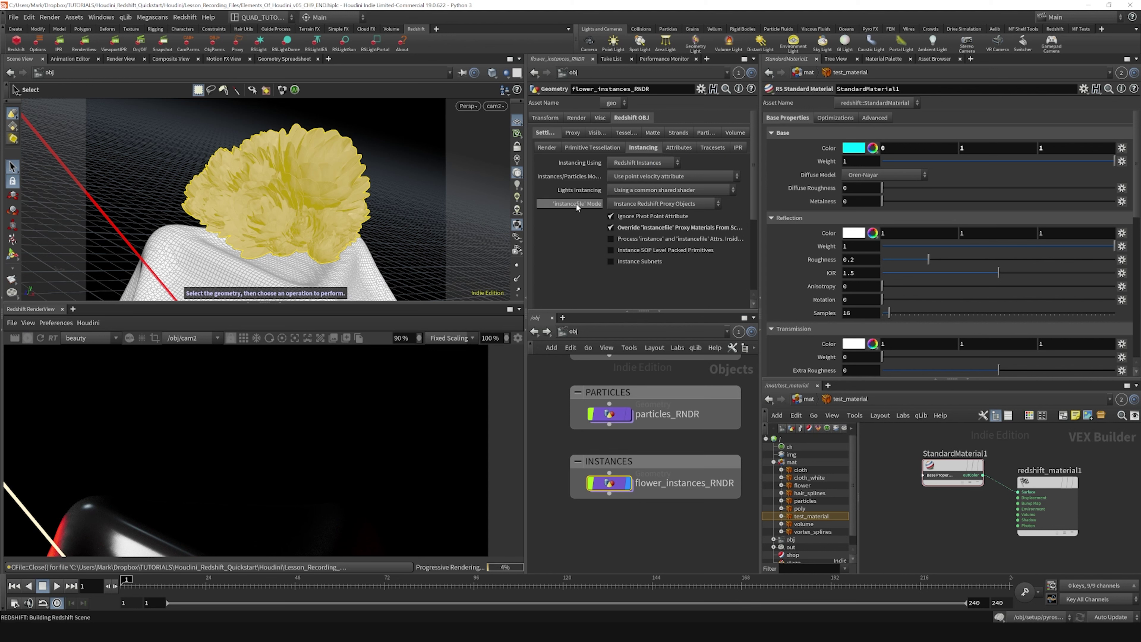
pyautogui.click(665, 203)
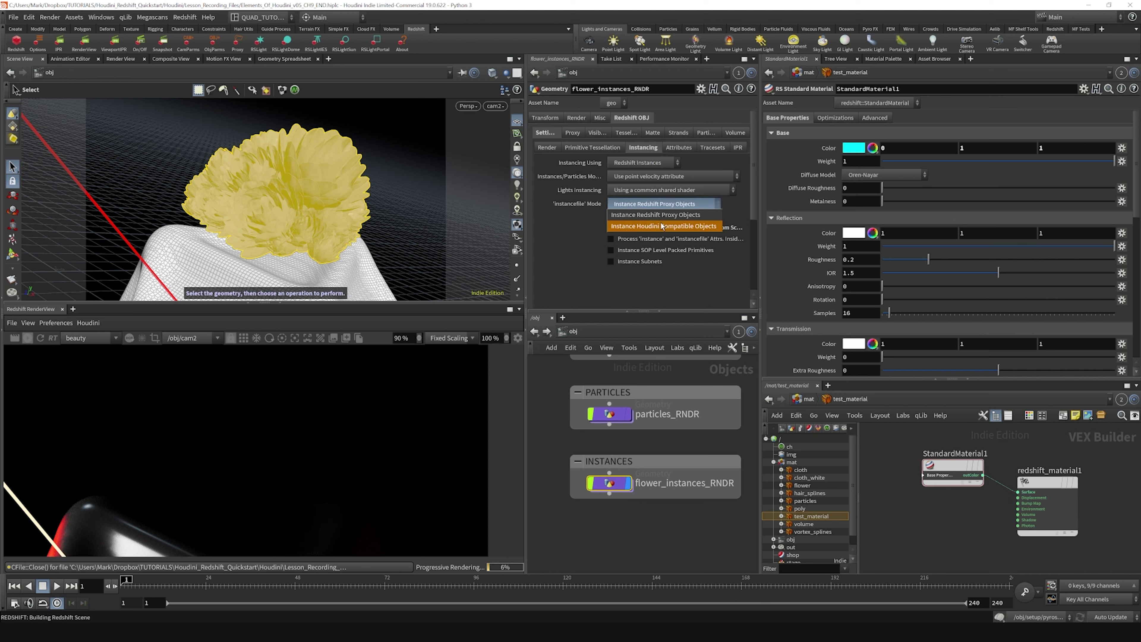
pyautogui.click(672, 221)
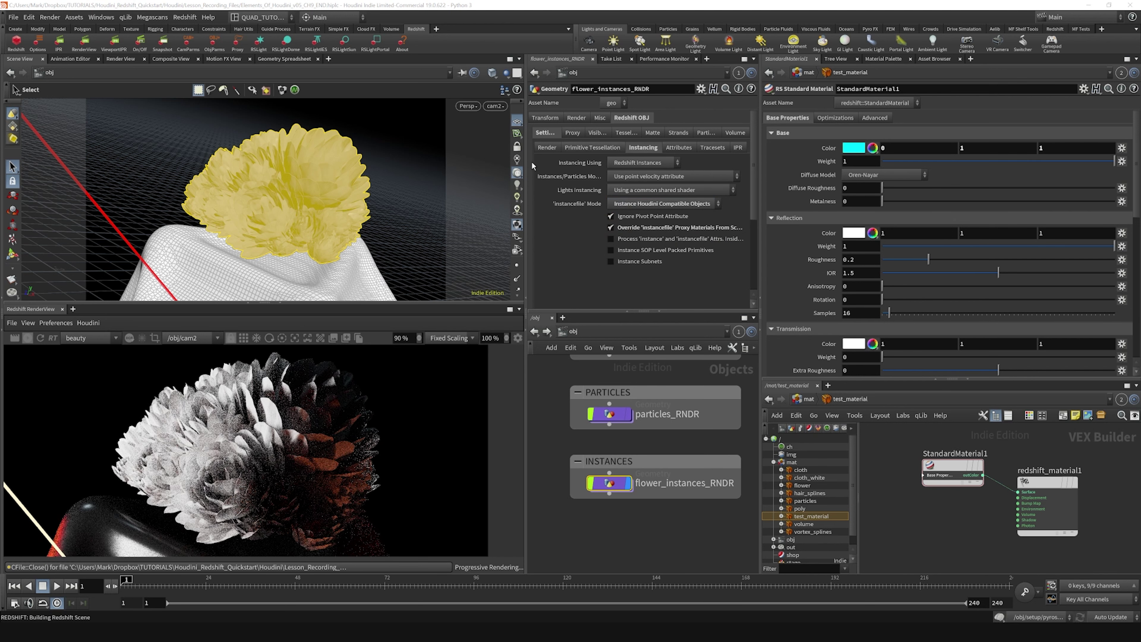
# Assign /mat/flower from the mat network as flower_instances_RNDR's object-level material and toggle the live render to refresh it.
pyautogui.click(576, 118)
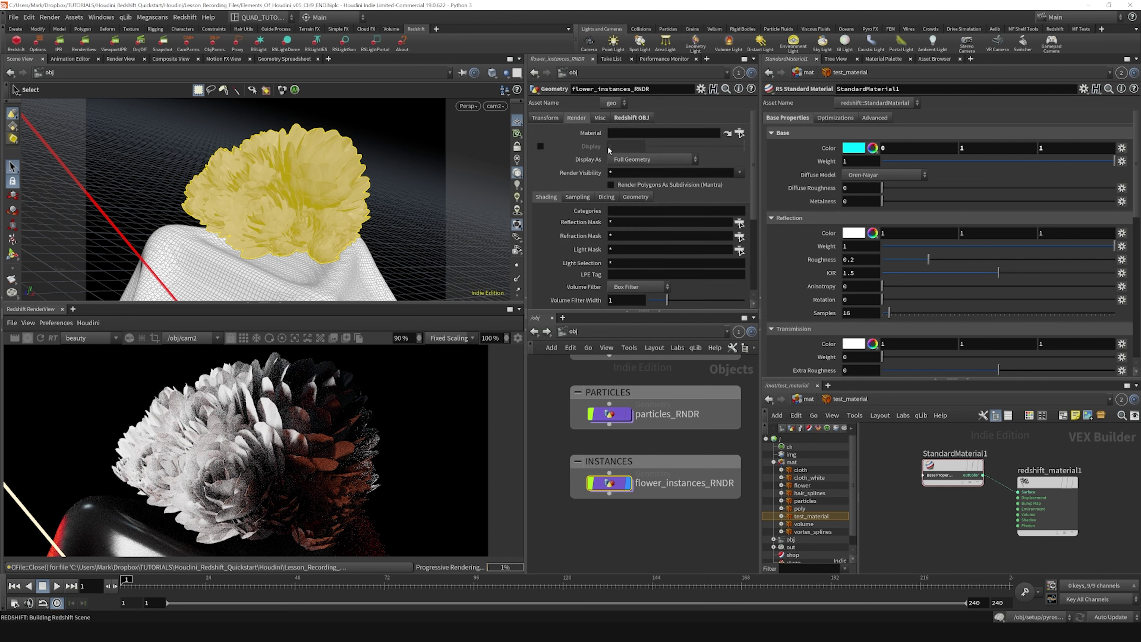
pyautogui.click(915, 536)
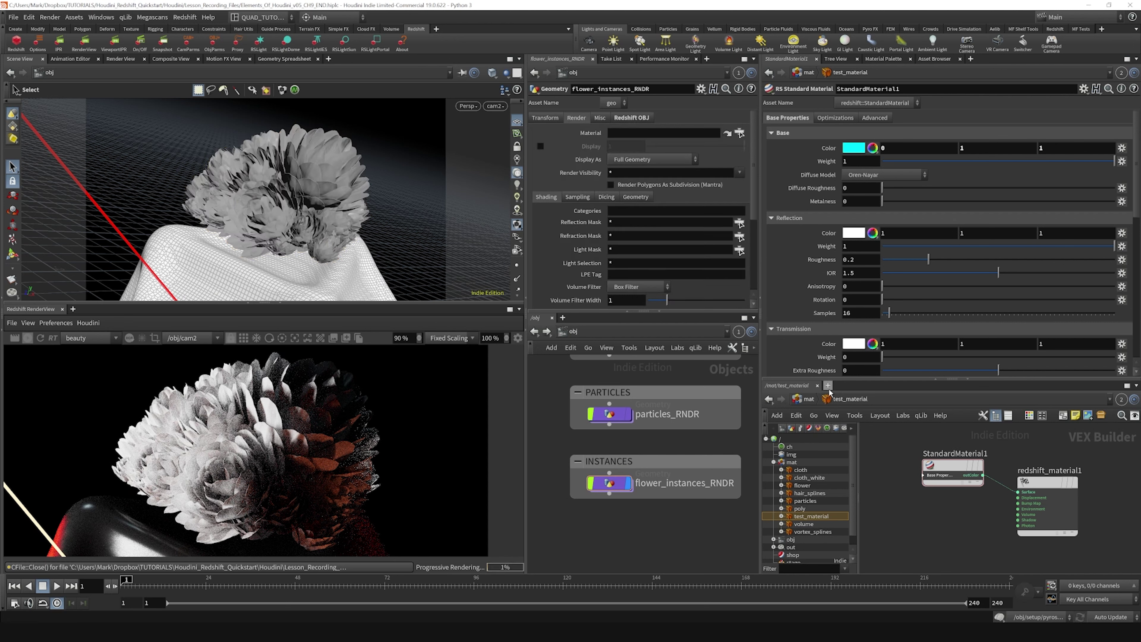
pyautogui.click(808, 399)
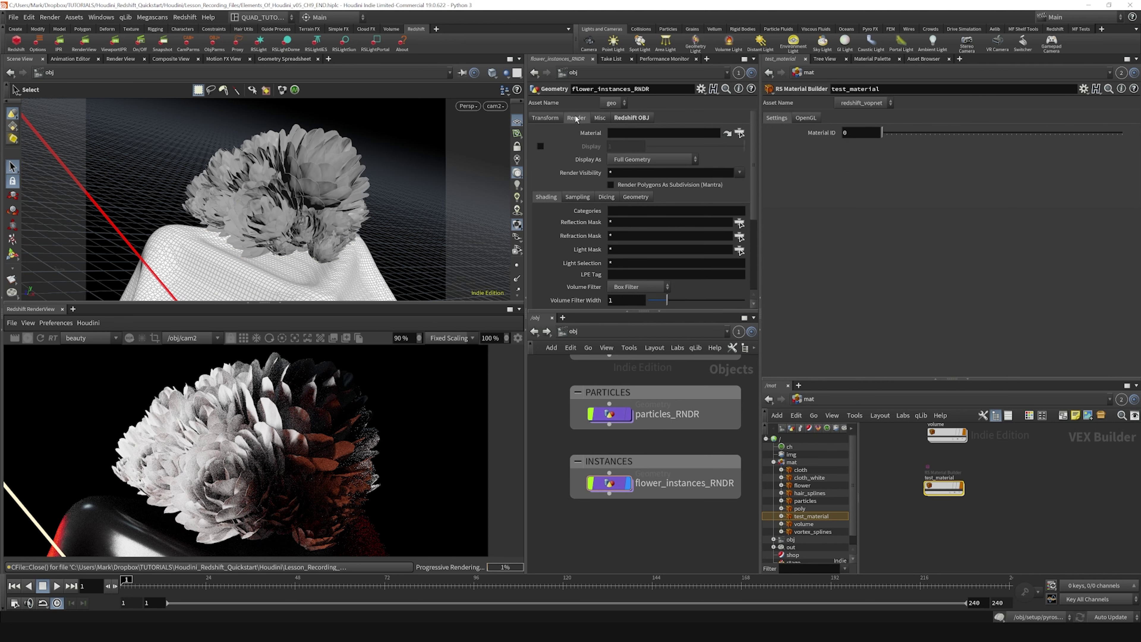
pyautogui.press('h')
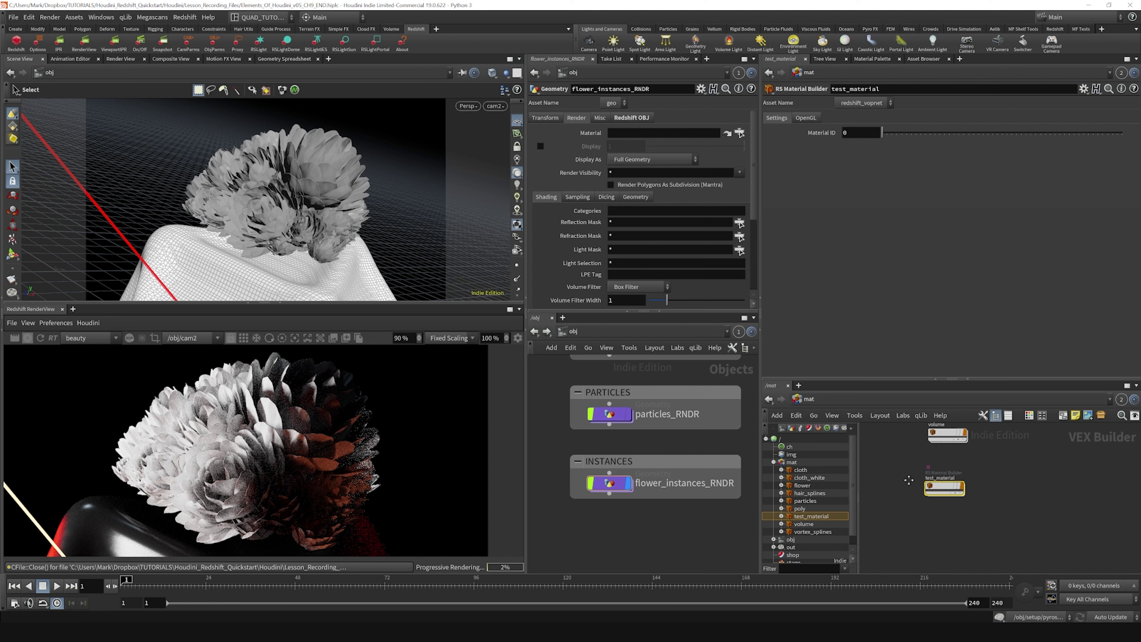
pyautogui.scroll(3, 904, 510)
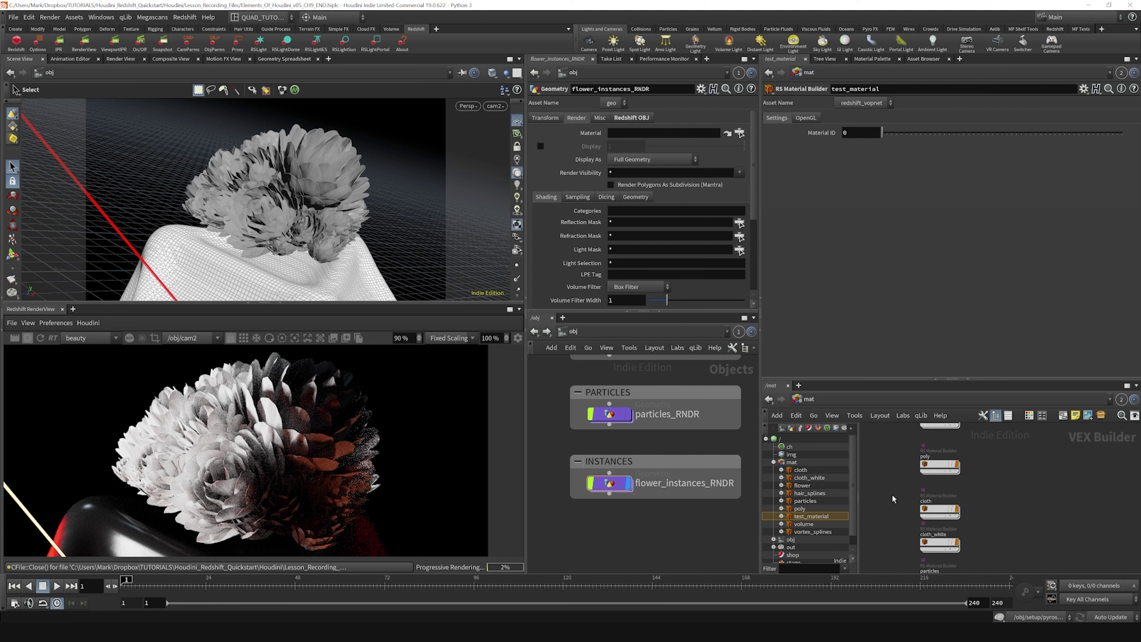
pyautogui.moveTo(900, 502); pyautogui.dragTo(889, 553, button='middle')
pyautogui.click(939, 473)
pyautogui.moveTo(918, 463); pyautogui.dragTo(659, 140)
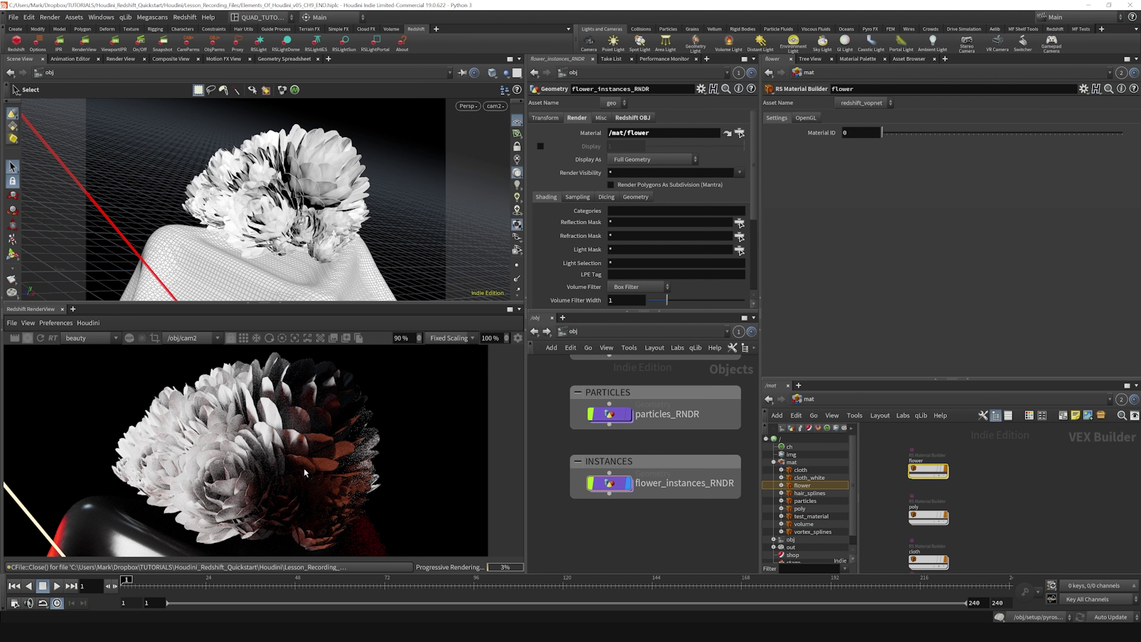
pyautogui.click(28, 337)
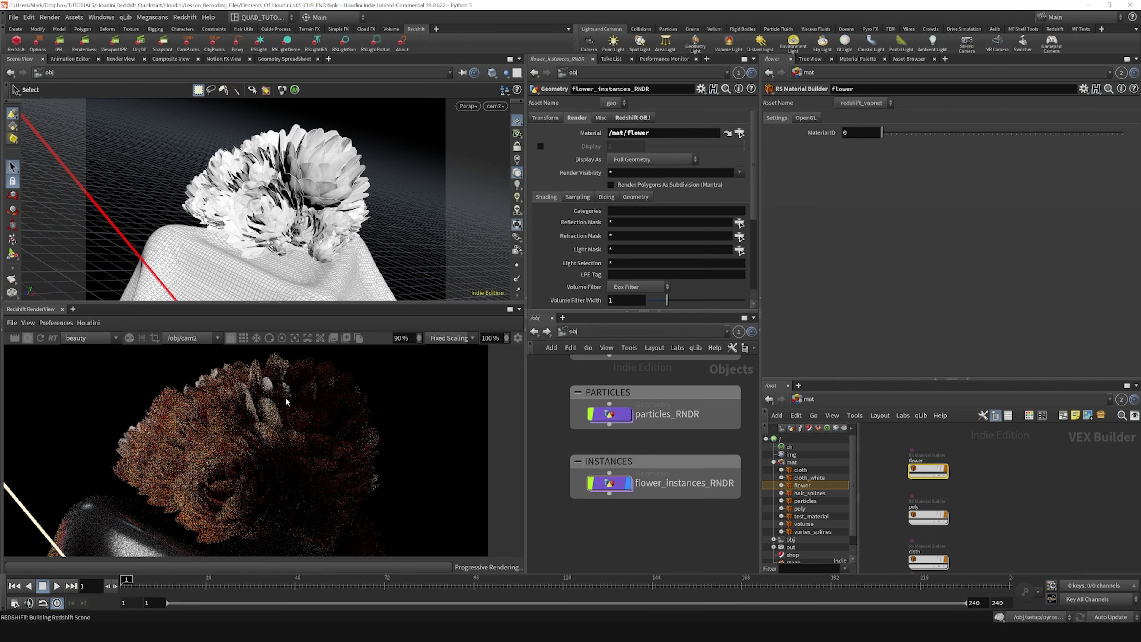
# Replace flower_instances_RNDR's object-level material with /mat/test_material and restart the live render.
pyautogui.scroll(-3, 1091, 509)
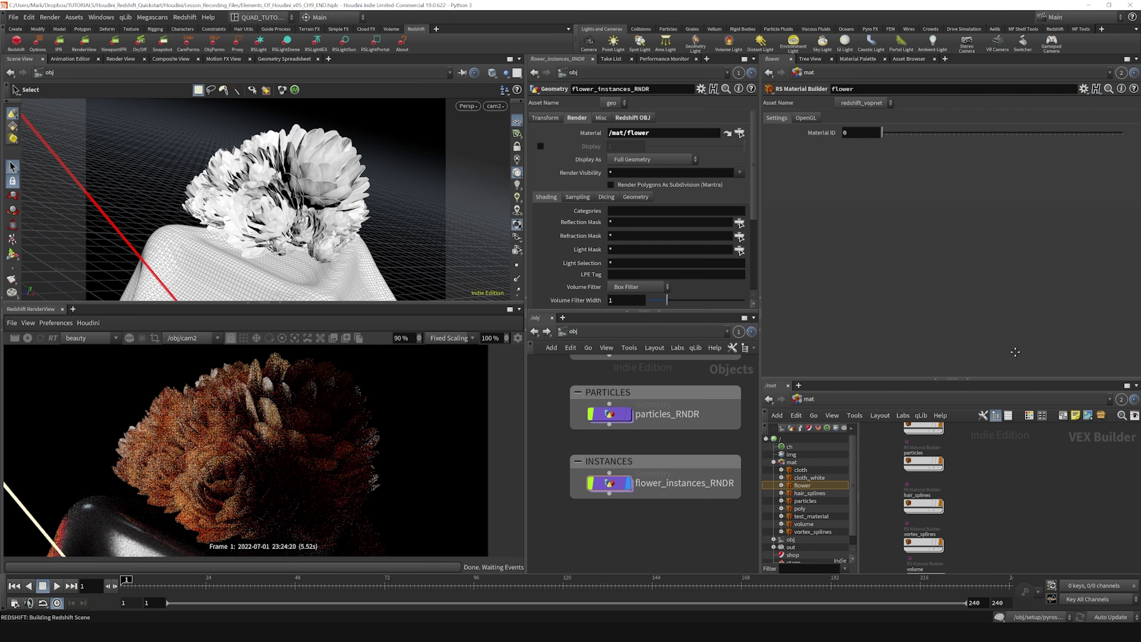
pyautogui.hotkey('alt', 'space')
pyautogui.press('Escape')
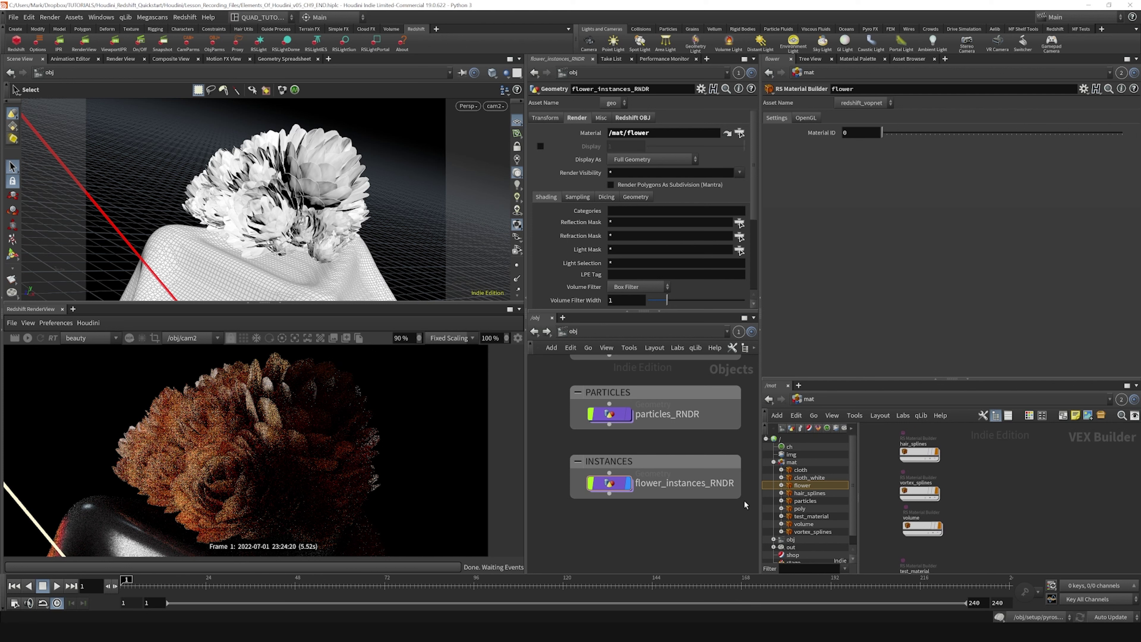
pyautogui.scroll(-2, 1005, 528)
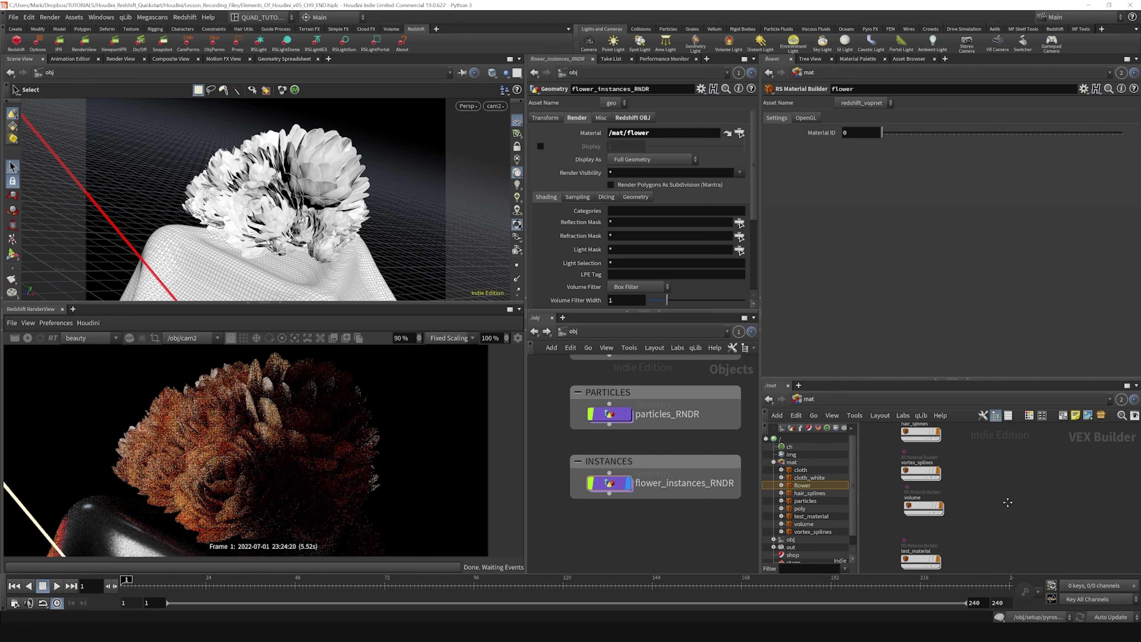
pyautogui.moveTo(981, 517); pyautogui.dragTo(988, 533, button='middle')
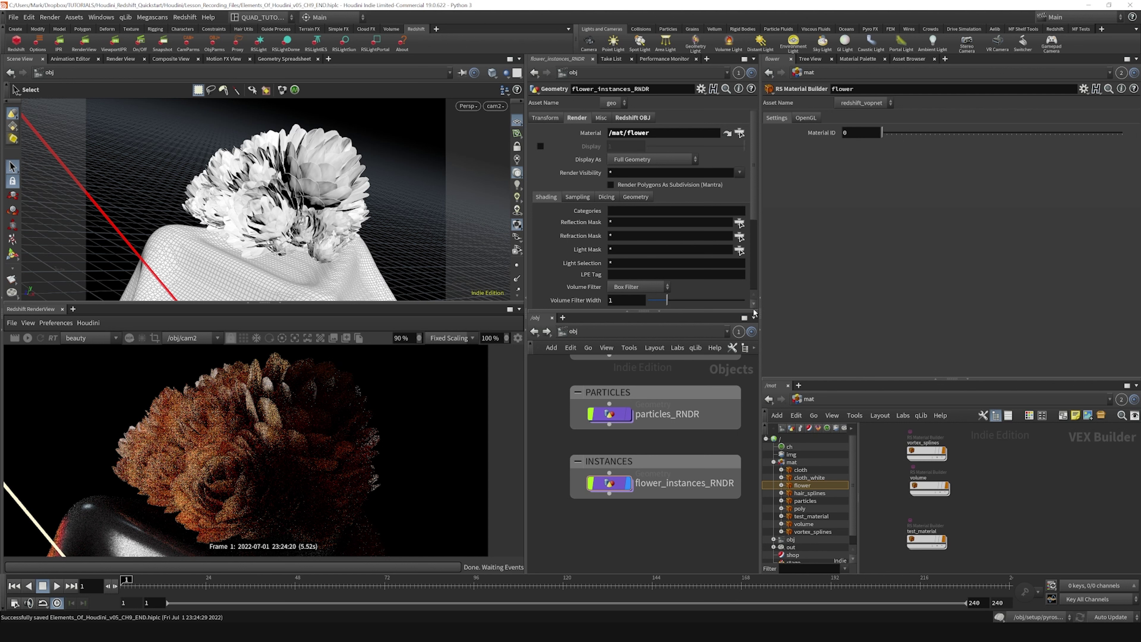
pyautogui.moveTo(920, 541); pyautogui.dragTo(660, 133)
pyautogui.click(27, 338)
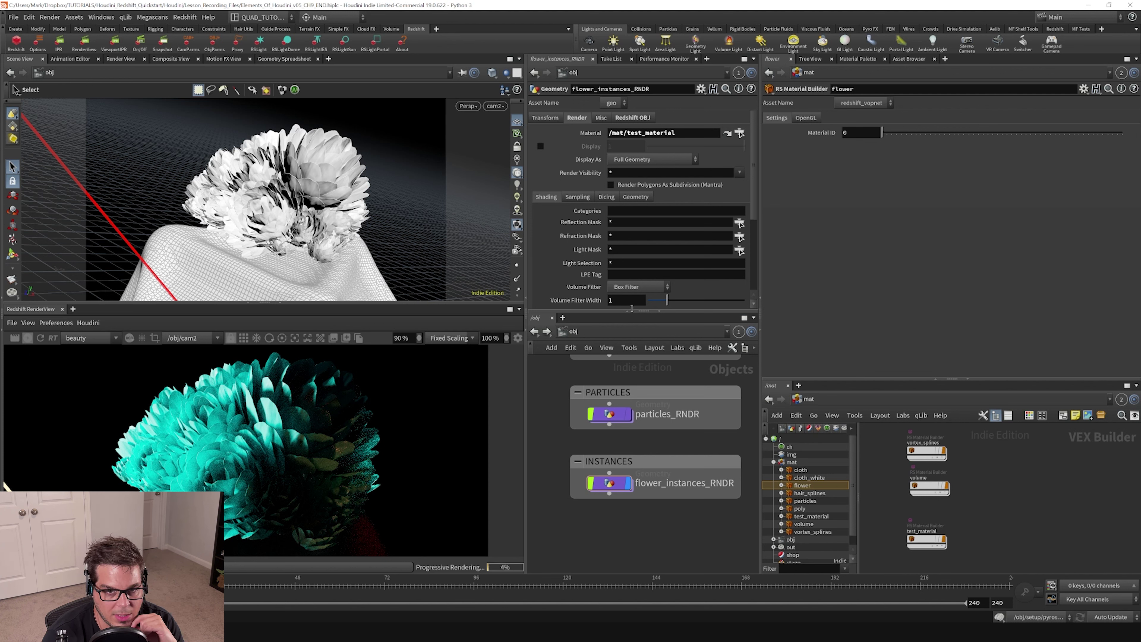
# Set flower_instances_RNDR's 'instancefile' mode back to Instance Redshift Proxy Objects.
pyautogui.click(637, 118)
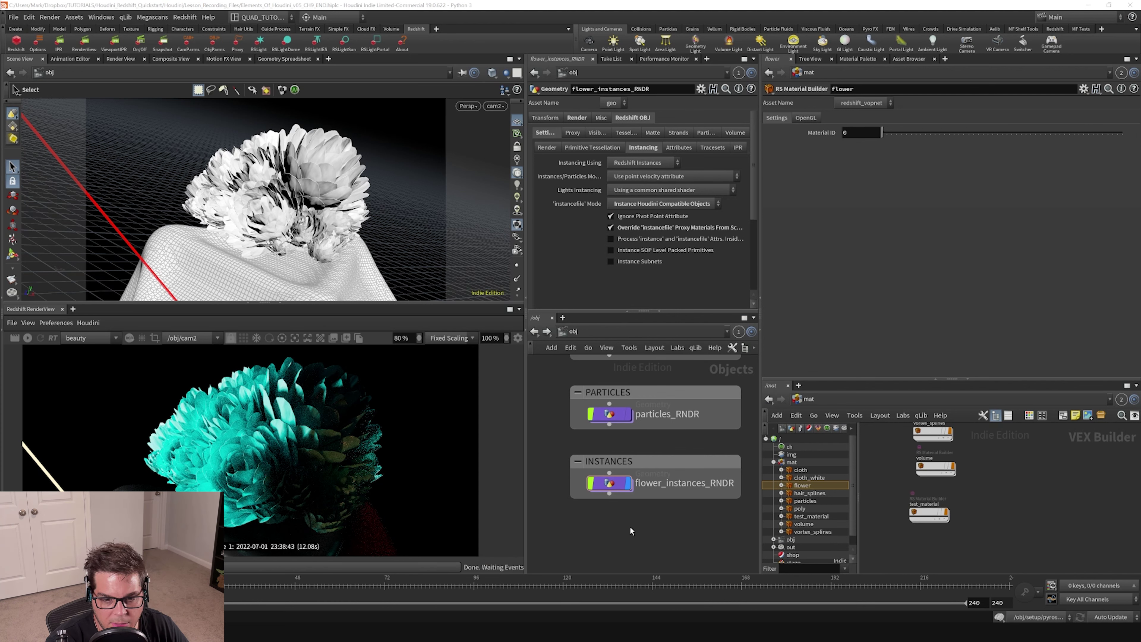
pyautogui.click(608, 482)
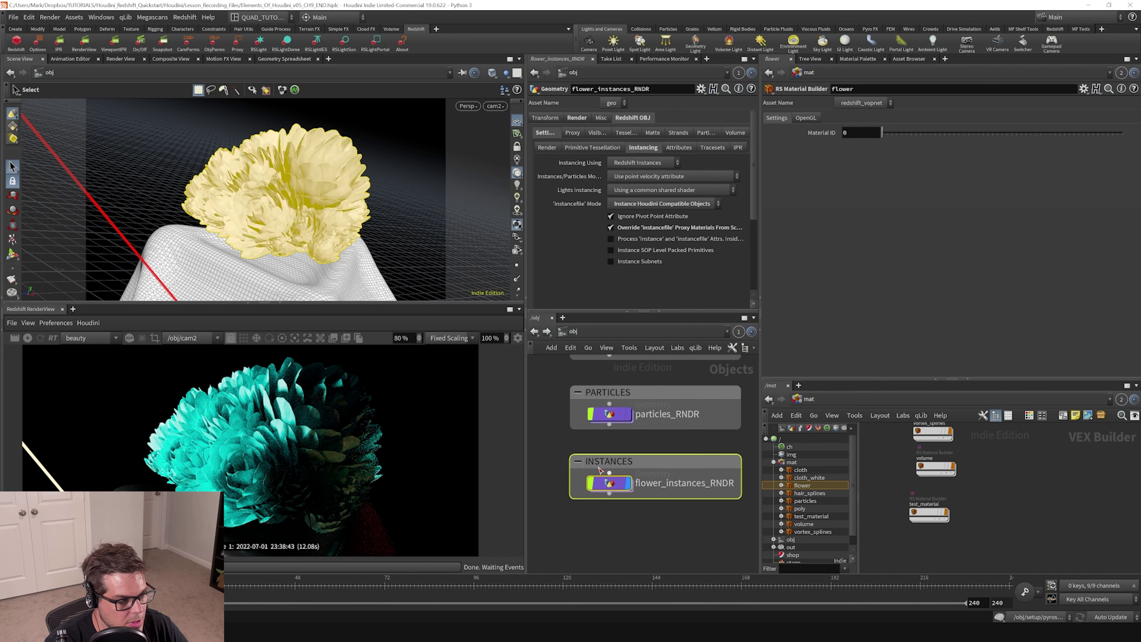
pyautogui.click(612, 527)
pyautogui.click(609, 483)
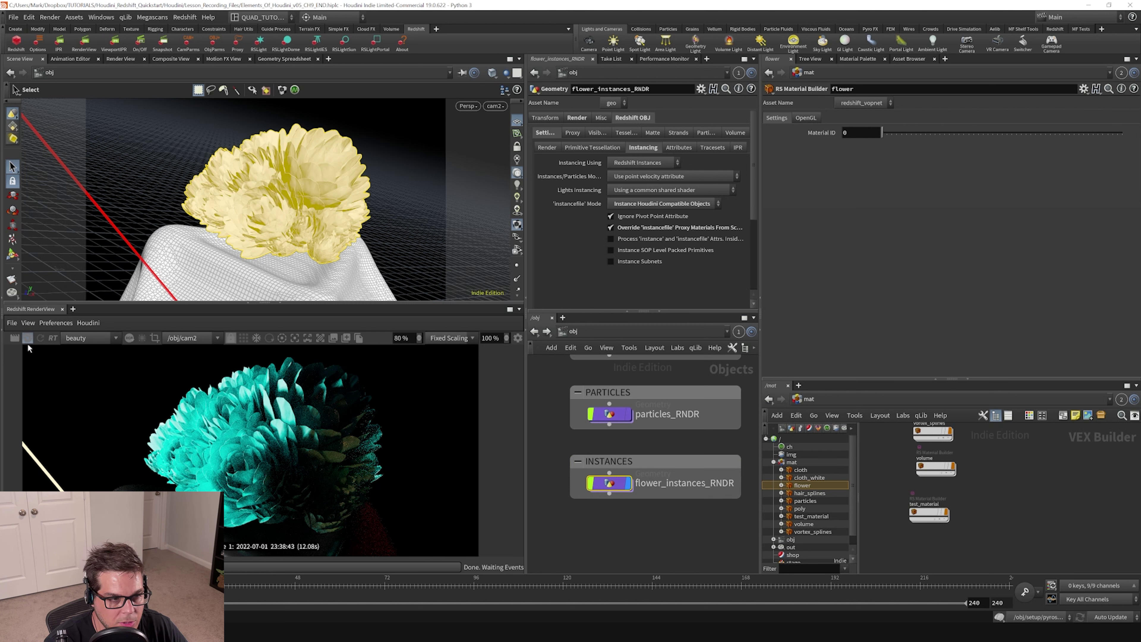
pyautogui.click(650, 204)
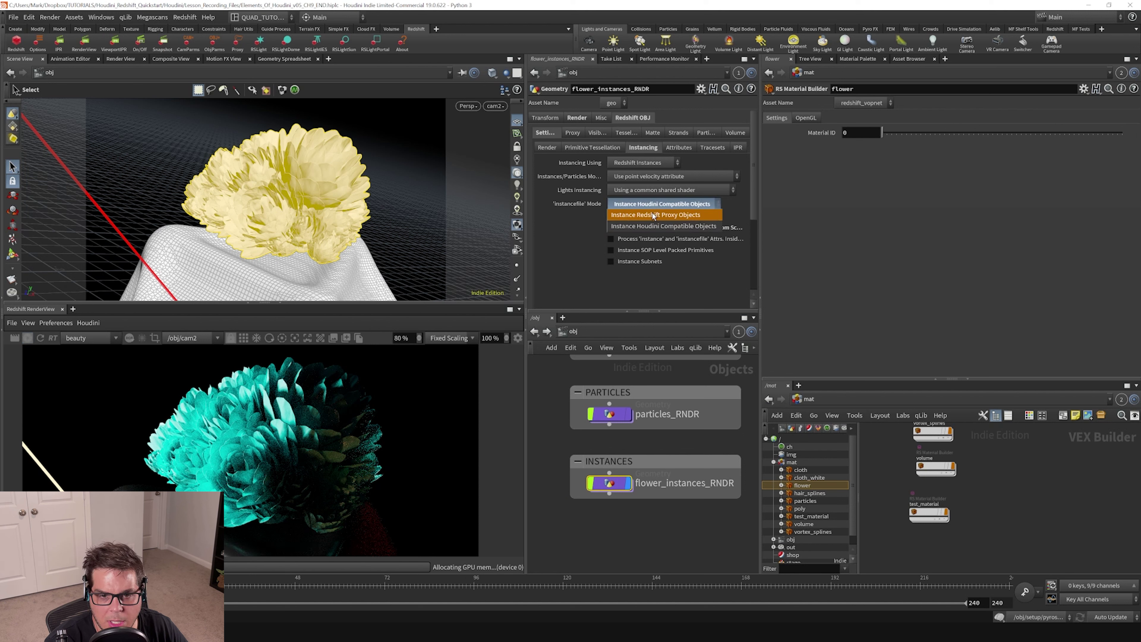
pyautogui.click(679, 211)
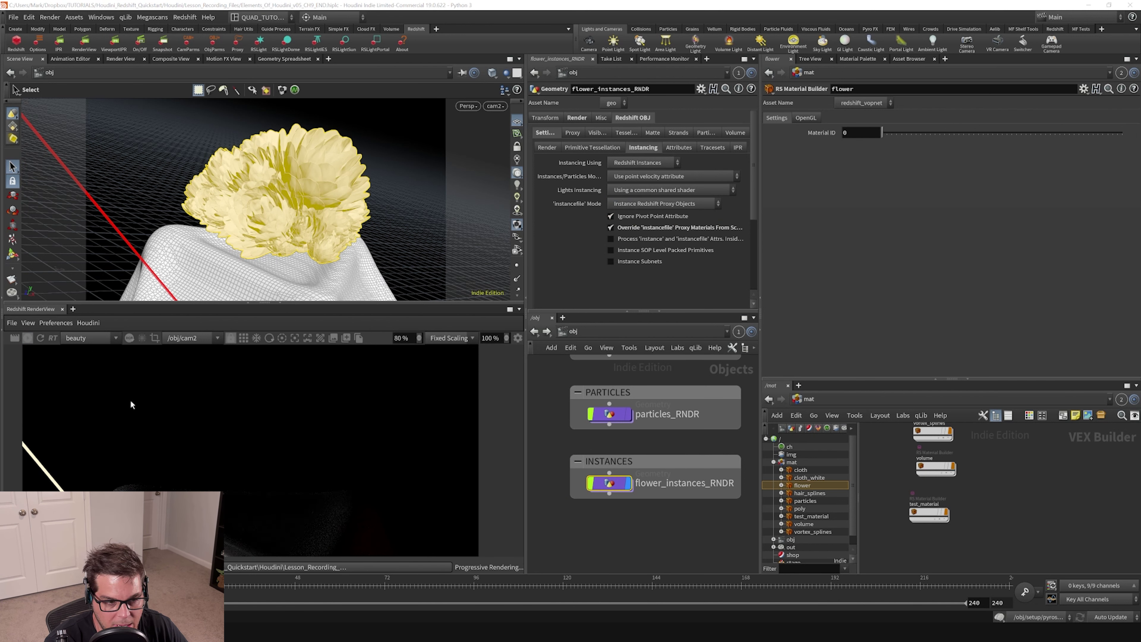
# Put the render flag back on the RENDER null inside flower_instances_RNDR and return to the object level.
pyautogui.doubleClick(610, 485)
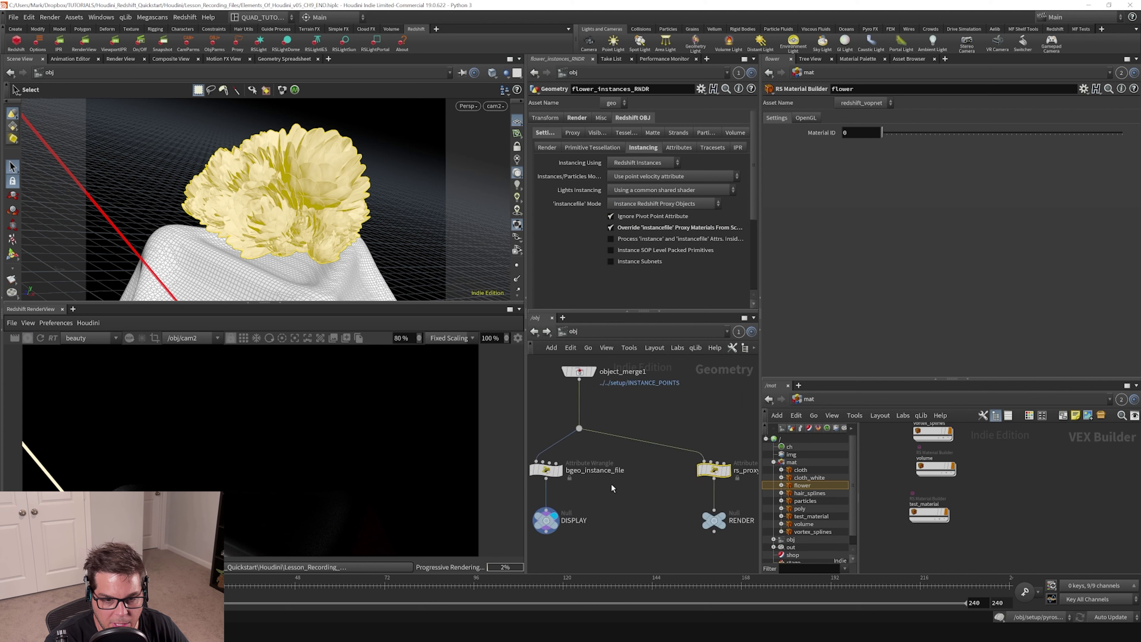
pyautogui.moveTo(724, 521)
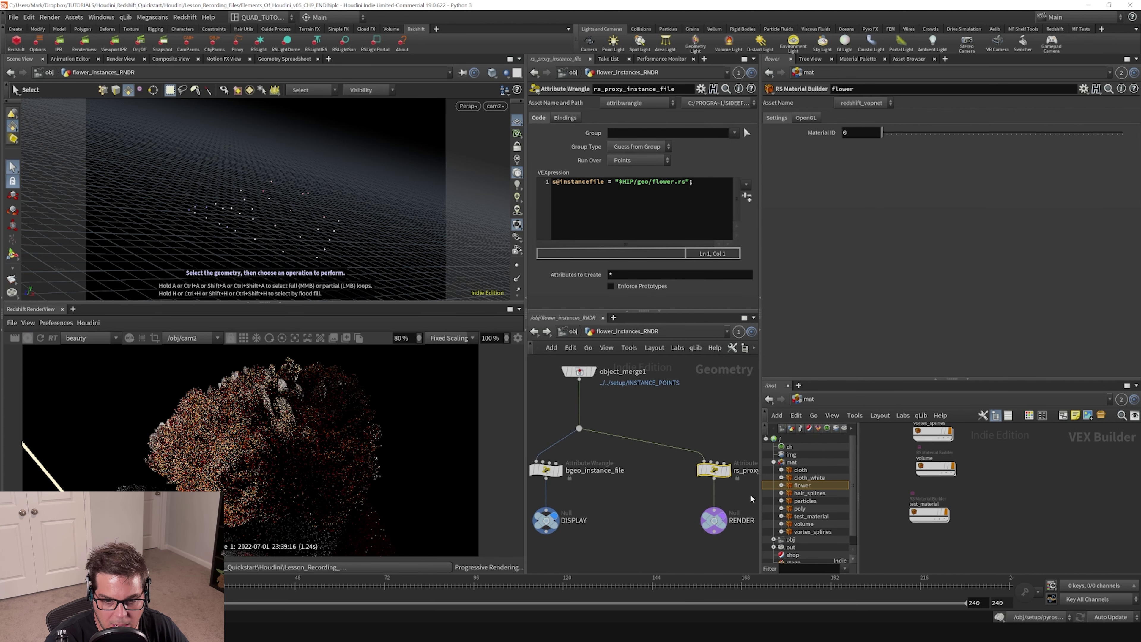
pyautogui.click(715, 521)
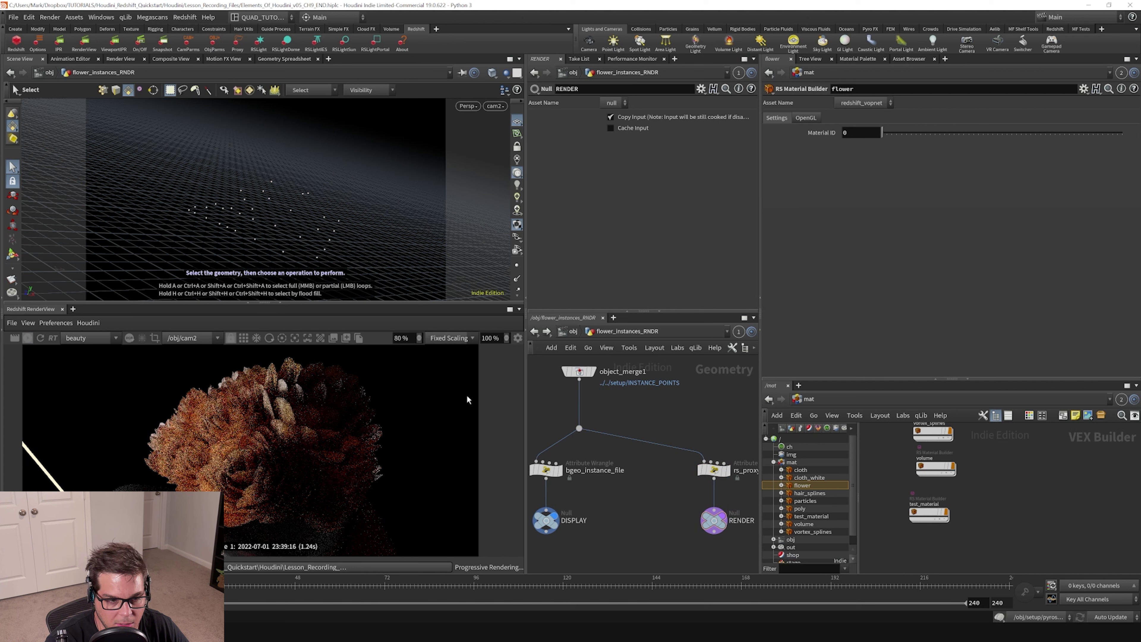
pyautogui.click(570, 331)
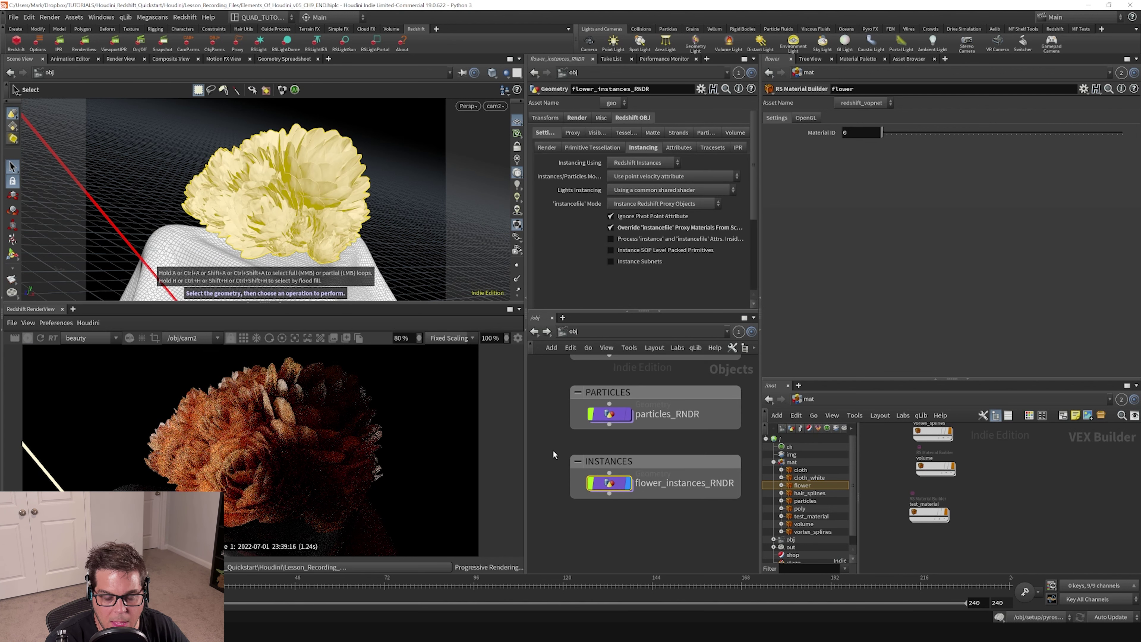
# Assign /mat/flower as flower_instances_RNDR's object-level material and bring its Redshift instancing settings back up.
pyautogui.moveTo(553, 451); pyautogui.dragTo(619, 496)
pyautogui.click(576, 118)
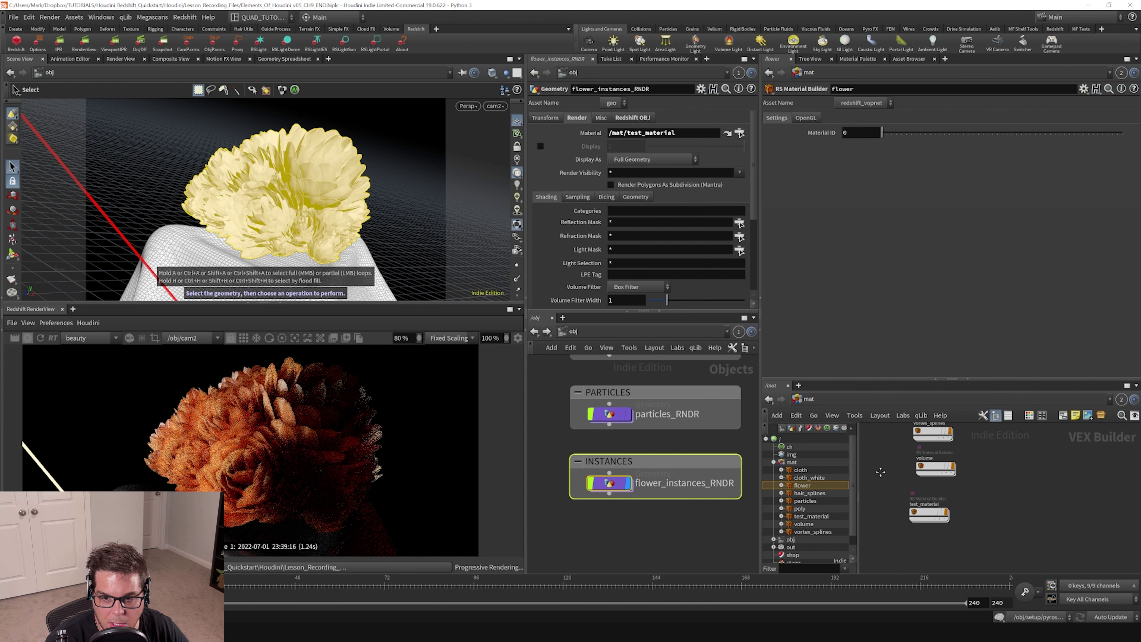
pyautogui.moveTo(880, 472); pyautogui.dragTo(897, 575, button='middle')
pyautogui.click(939, 481)
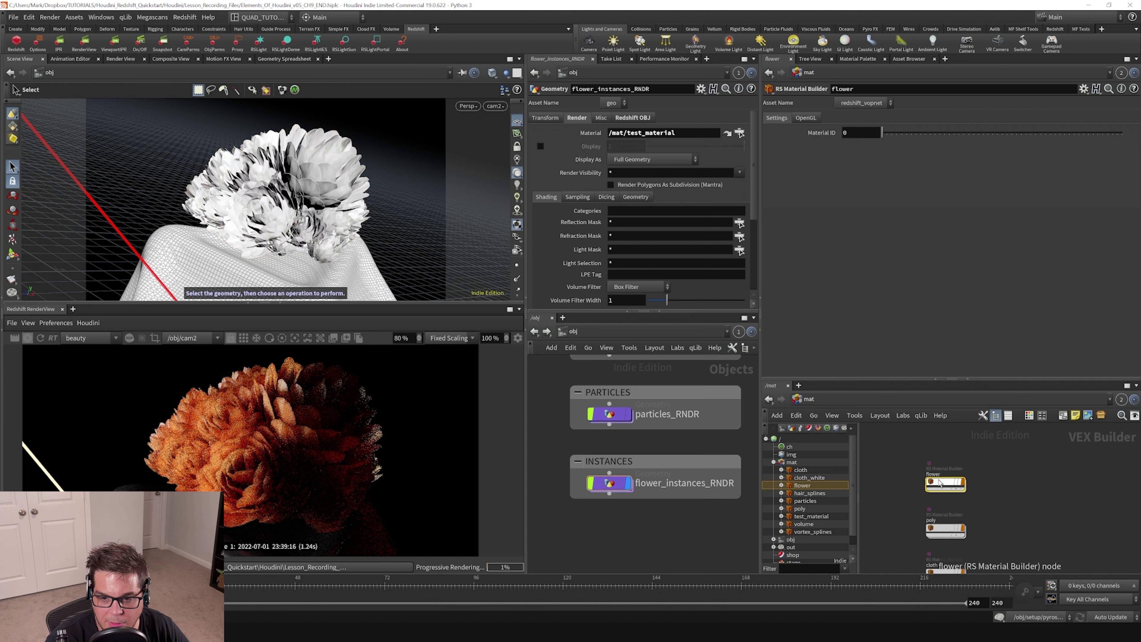
pyautogui.moveTo(940, 483); pyautogui.dragTo(669, 135)
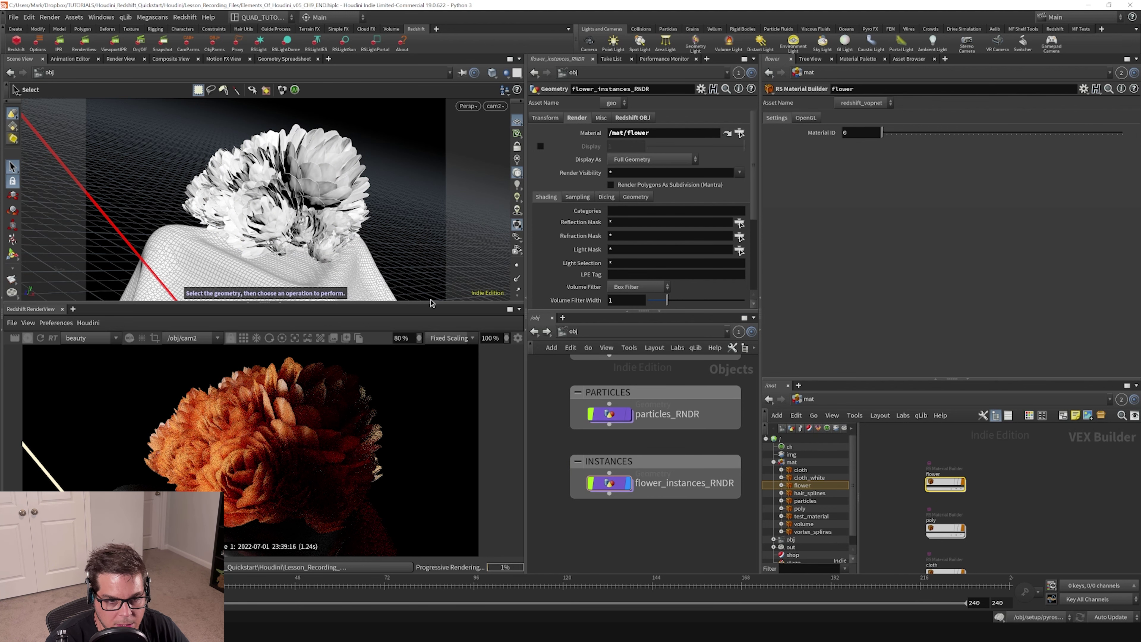
pyautogui.moveTo(430, 303); pyautogui.dragTo(430, 292)
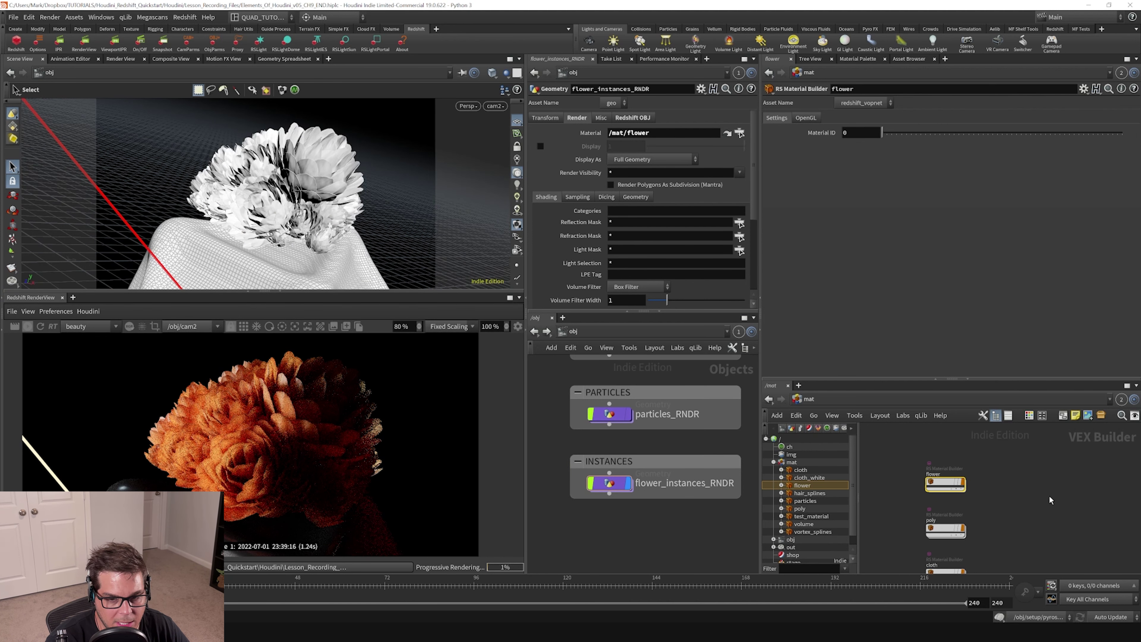
pyautogui.moveTo(629, 522); pyautogui.dragTo(600, 480)
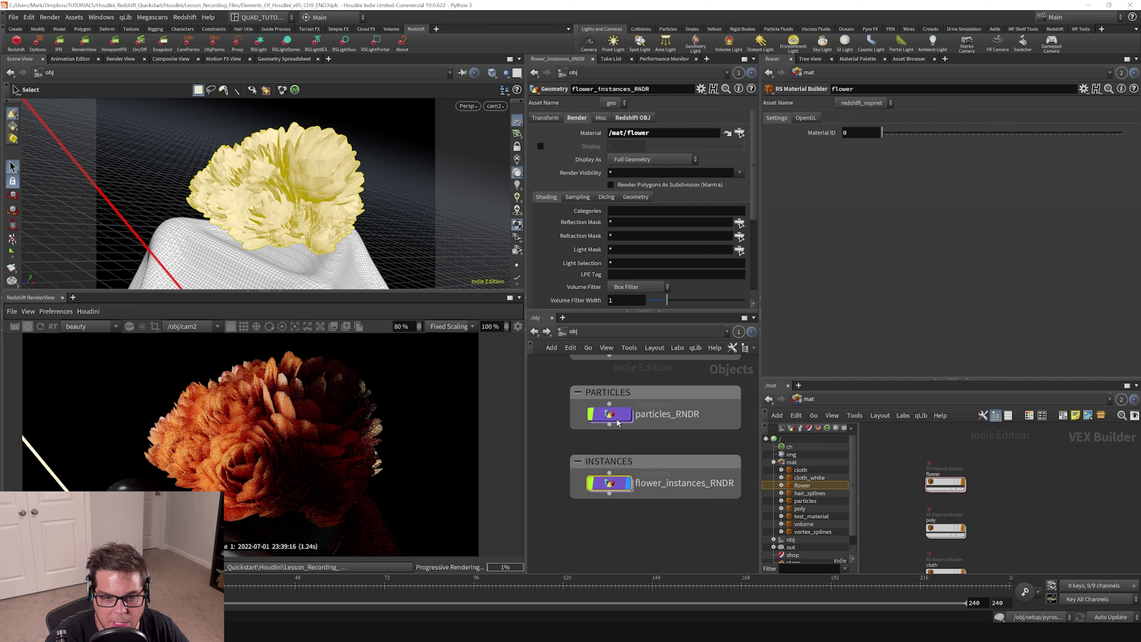
pyautogui.click(616, 117)
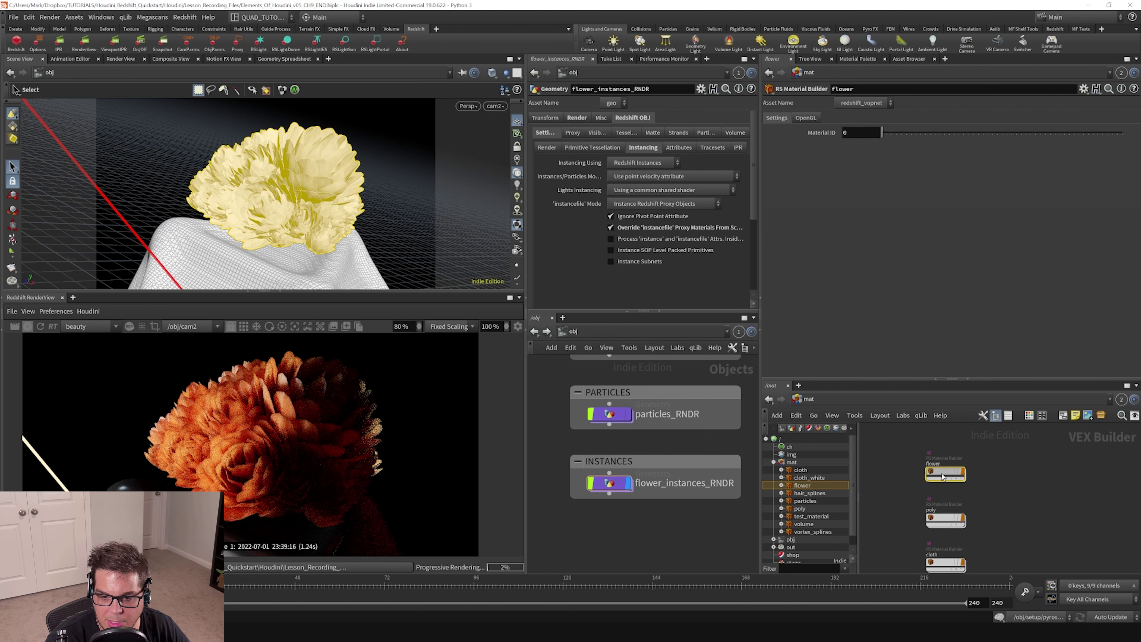
# Open the flower material's network and lower StandardMaterial1's Subsurface Weight almost to zero.
pyautogui.doubleClick(934, 481)
pyautogui.moveTo(1120, 532); pyautogui.dragTo(1030, 540, button='middle')
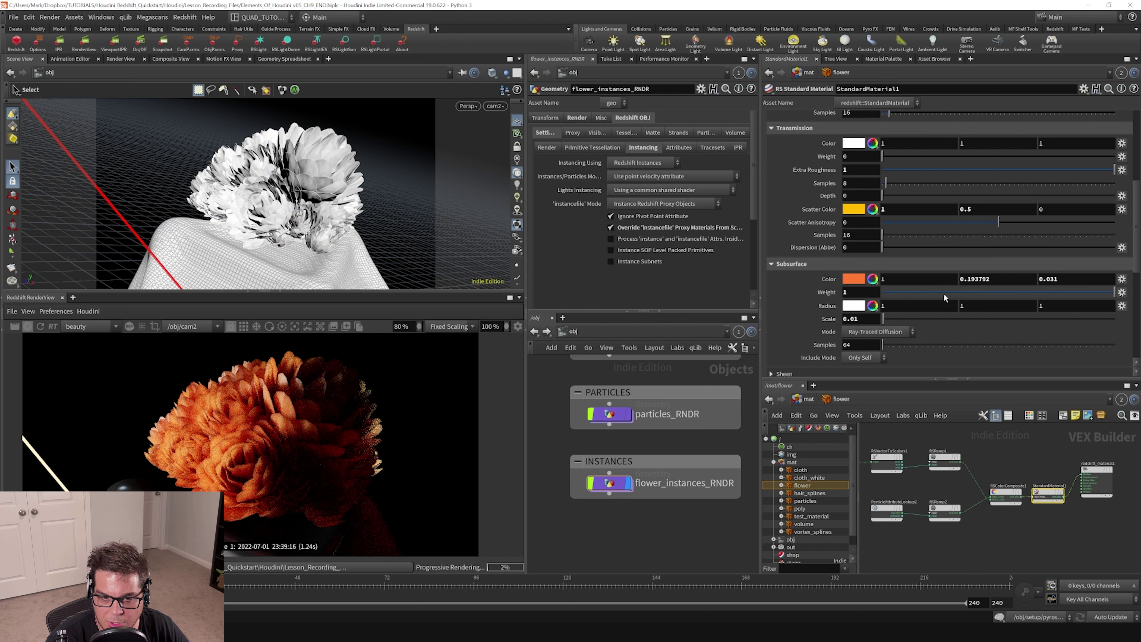
pyautogui.moveTo(1016, 293); pyautogui.dragTo(876, 293)
# Inspect the first color point of RSRamp2 in the flower material.
pyautogui.moveTo(940, 552); pyautogui.dragTo(976, 553, button='middle')
pyautogui.moveTo(973, 542); pyautogui.dragTo(974, 511)
pyautogui.click(974, 510)
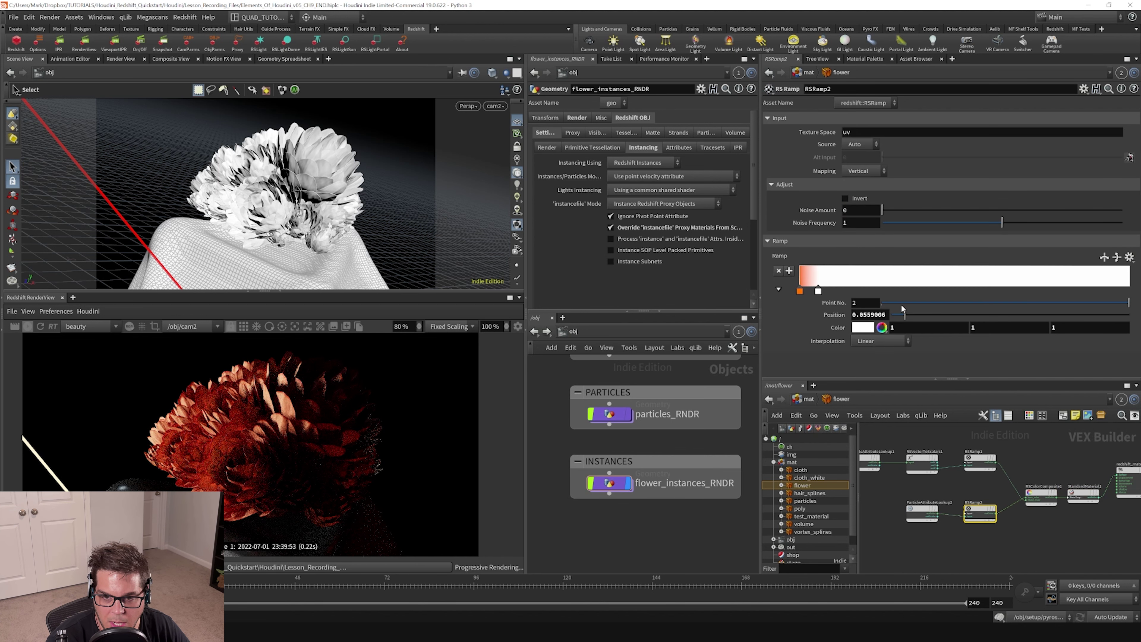
pyautogui.doubleClick(800, 291)
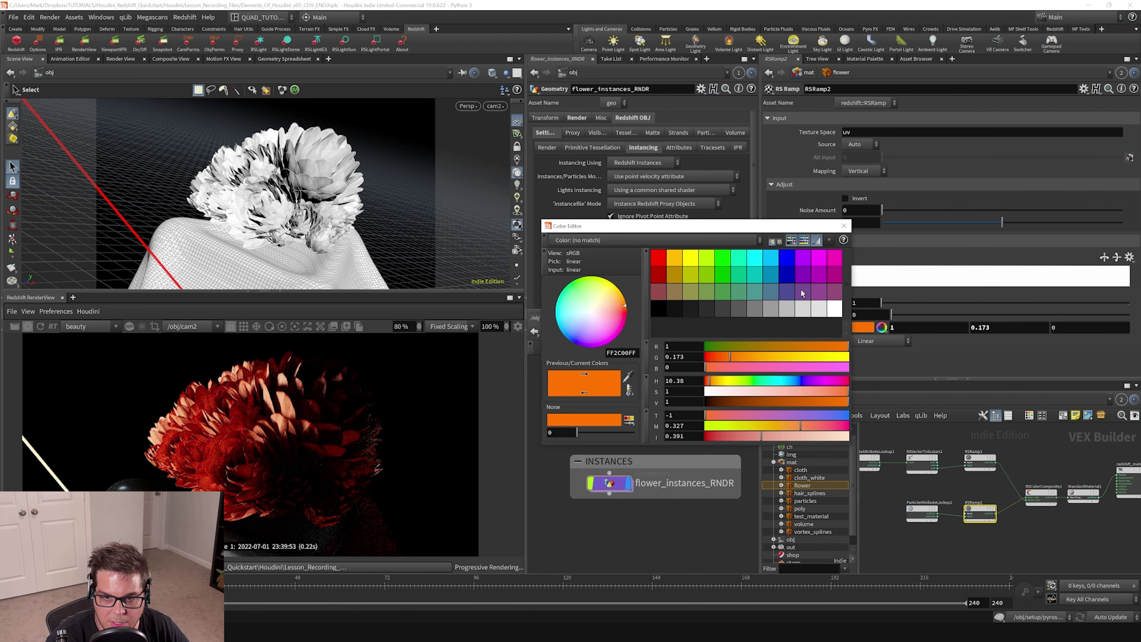
pyautogui.click(844, 226)
# Recolor the last point of RSRamp1 to a pale cyan with RGB 0.178, 0.844642, 1.
pyautogui.click(979, 461)
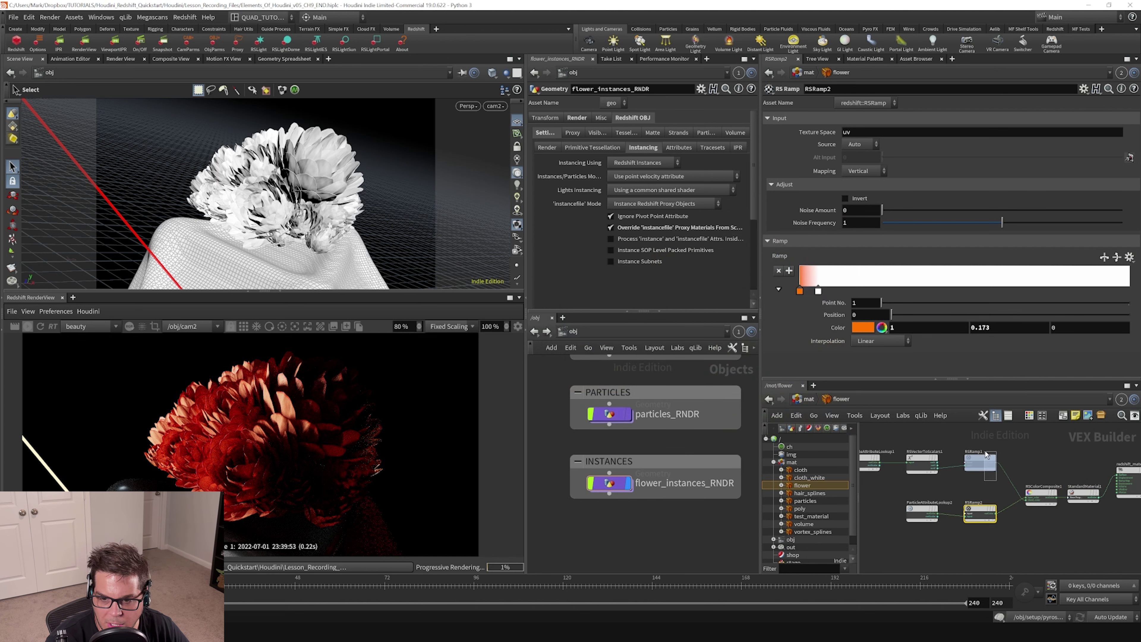
pyautogui.doubleClick(1104, 248)
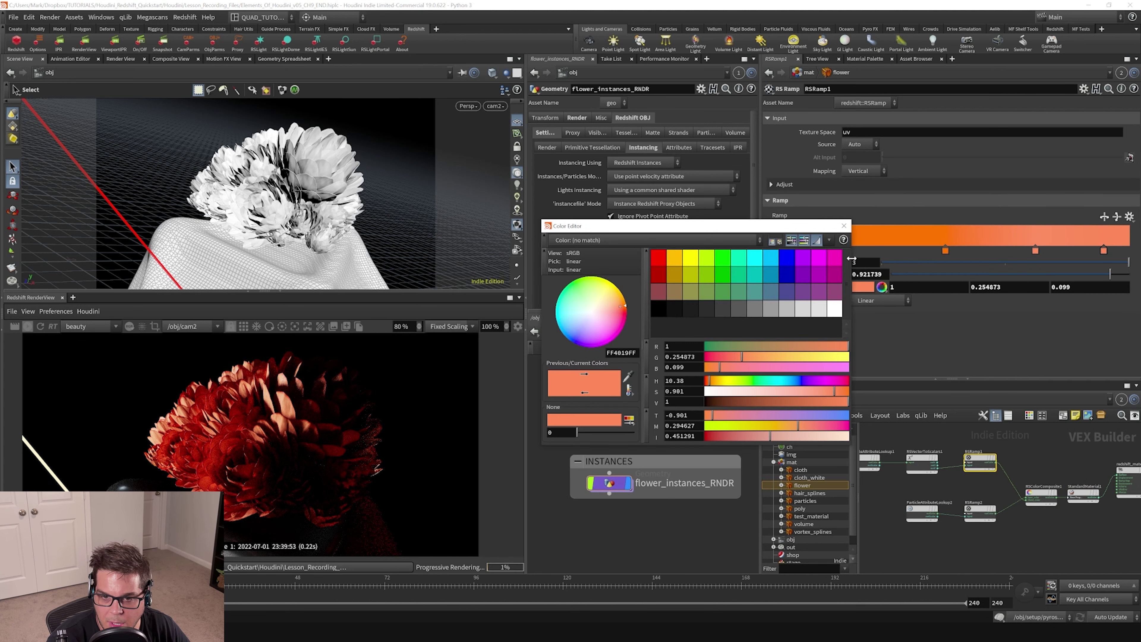
pyautogui.click(786, 257)
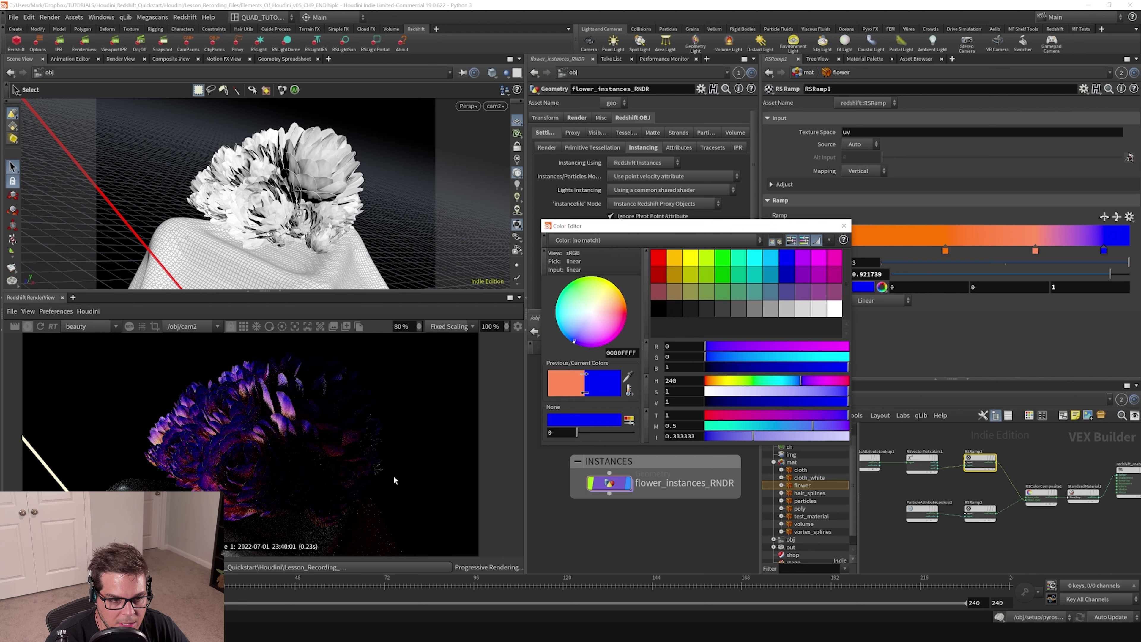
pyautogui.moveTo(832, 357); pyautogui.dragTo(821, 358)
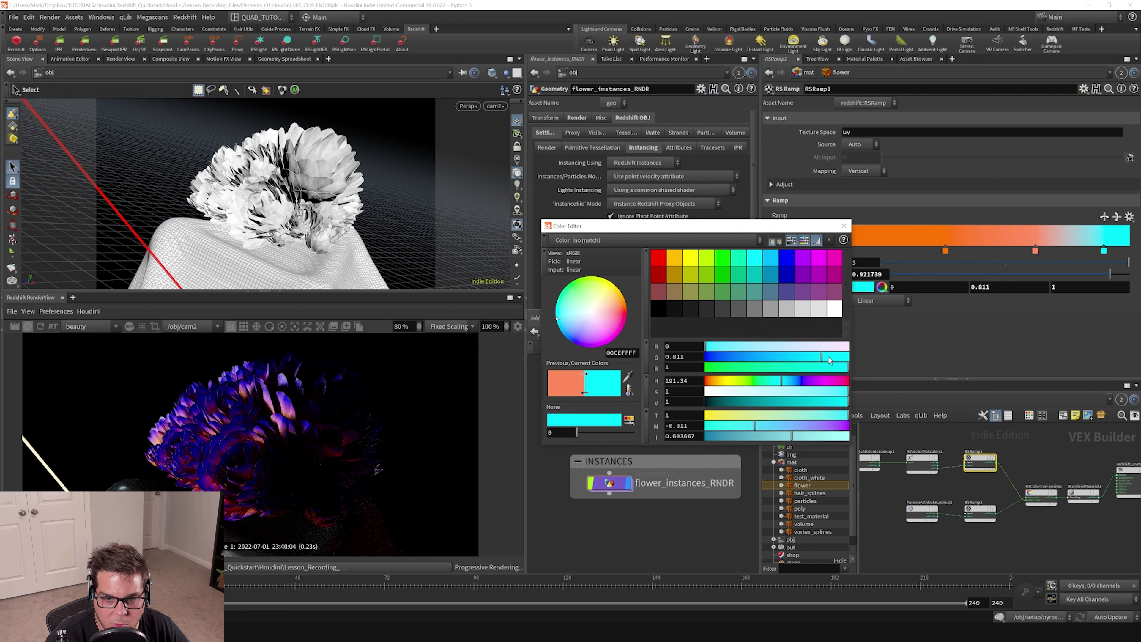
pyautogui.click(823, 391)
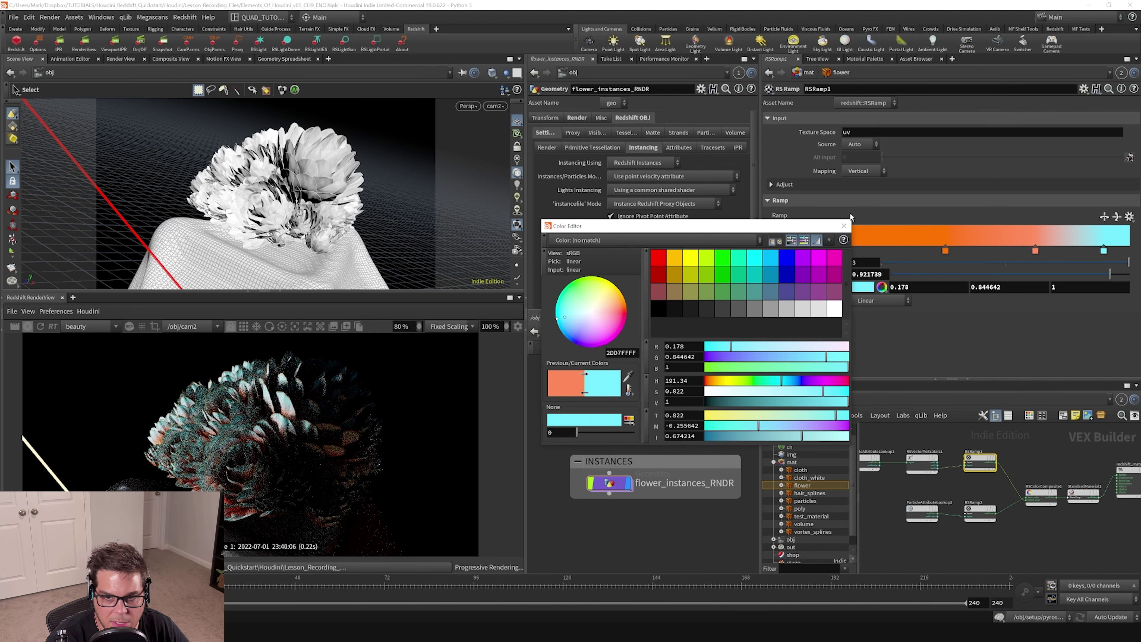
pyautogui.click(844, 226)
# Undo the color changes made to RSRamp1's last point.
pyautogui.hotkey('ctrl', 'z')
pyautogui.hotkey('ctrl', 'z')
pyautogui.hotkey('ctrl', 'z')
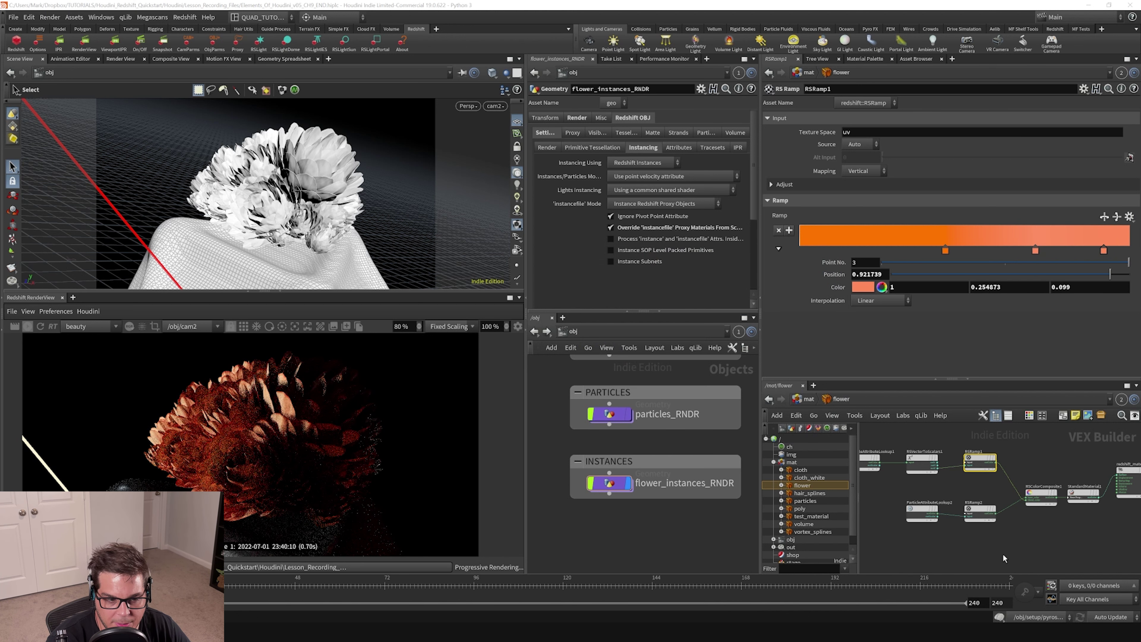
pyautogui.hotkey('ctrl', 'z')
pyautogui.hotkey('ctrl', 'z')
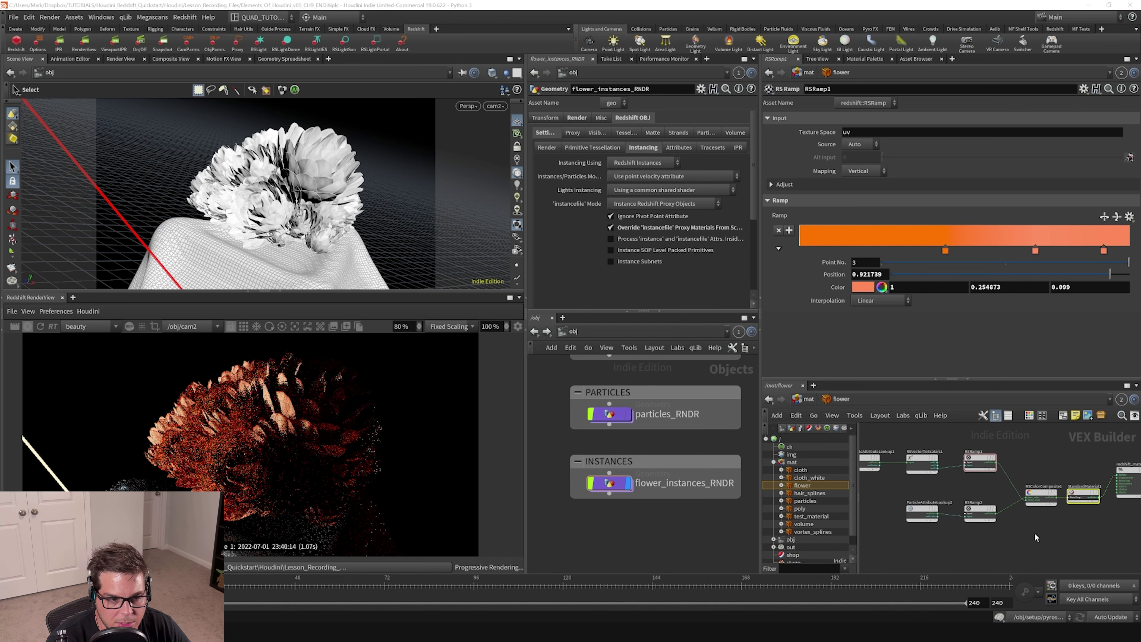
pyautogui.hotkey('ctrl', 'z')
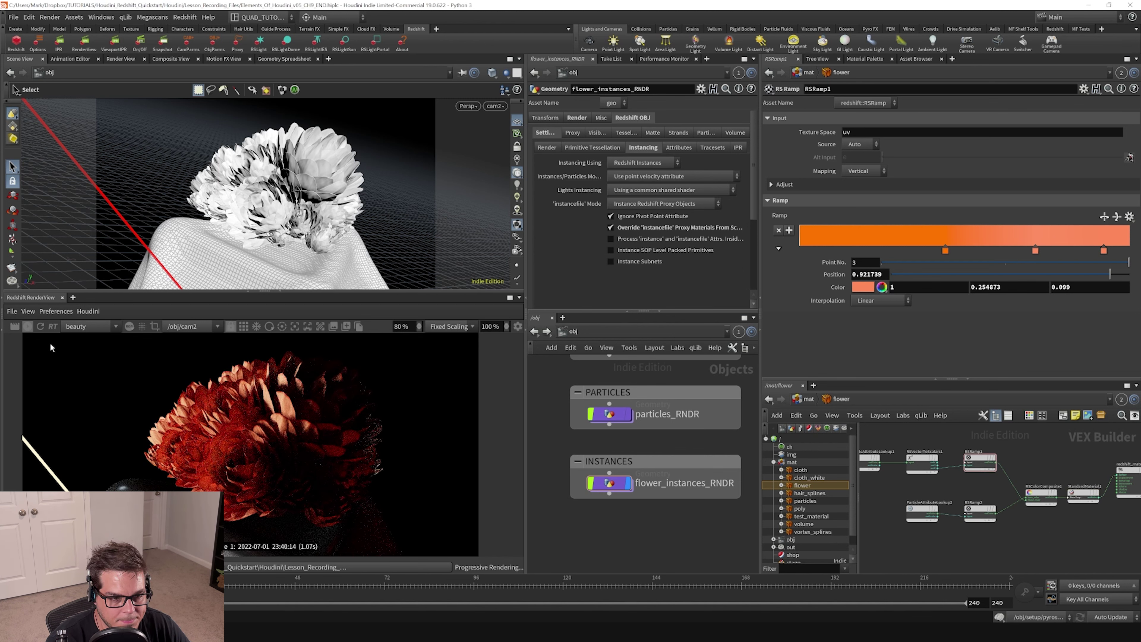
# Set StandardMaterial1's Subsurface Weight to 1 in the flower material.
pyautogui.click(1083, 494)
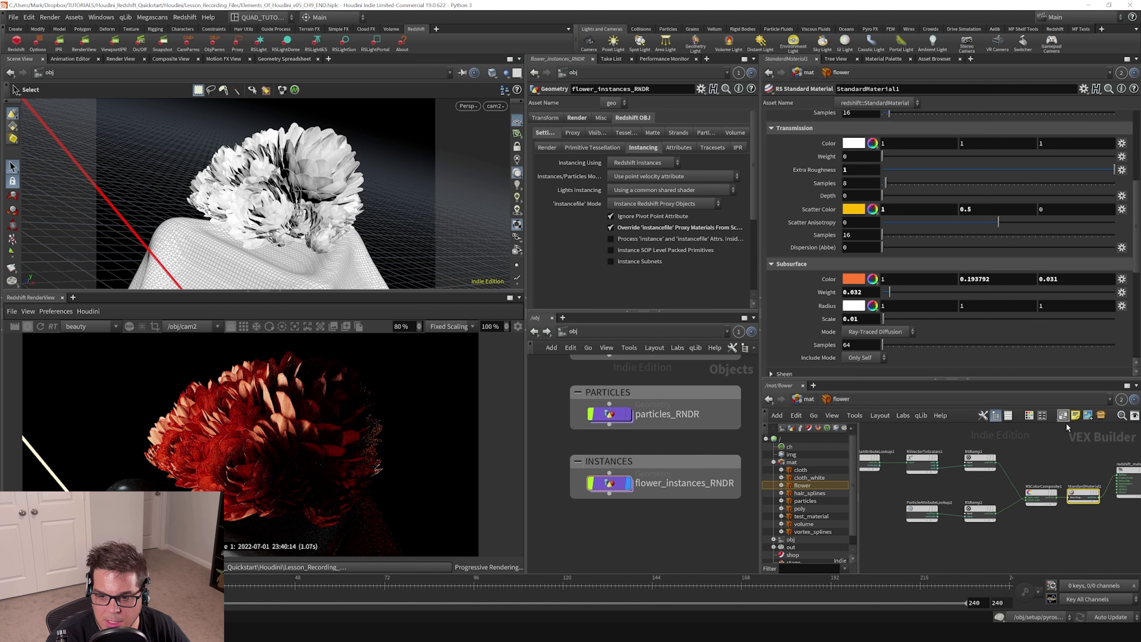
pyautogui.moveTo(890, 292); pyautogui.dragTo(1115, 293)
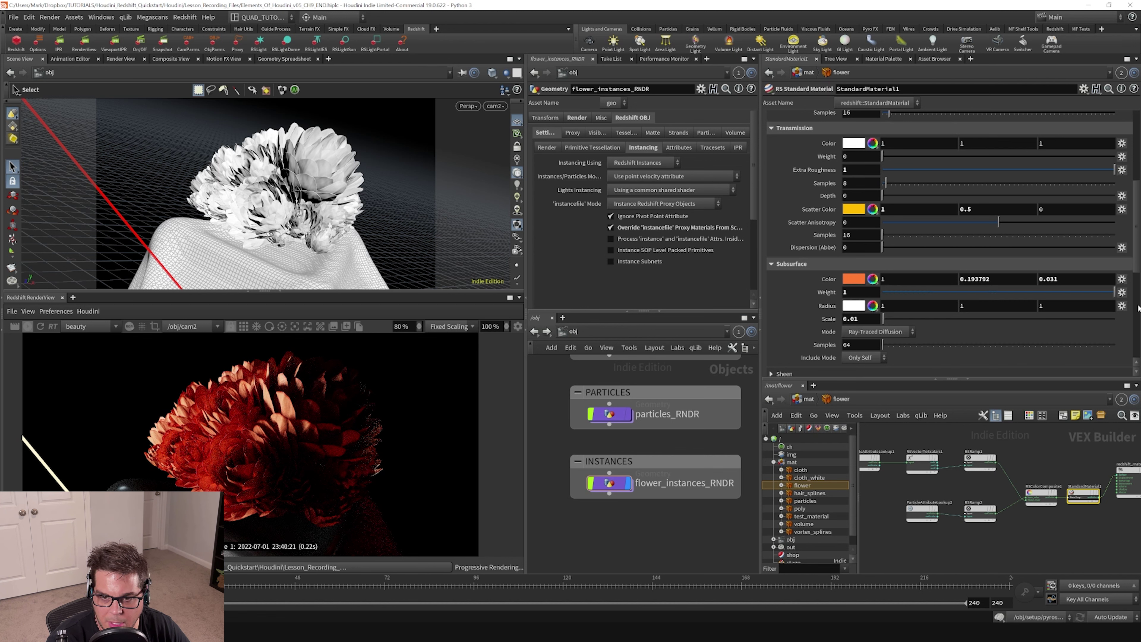